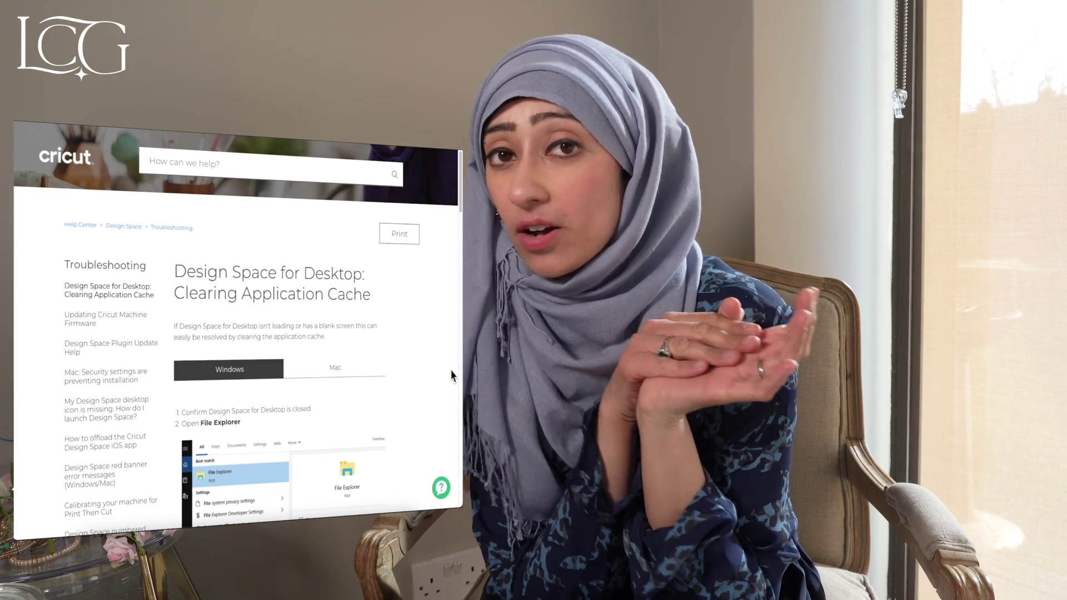
- Scroll the cache-clearing help article down to the Mac instructions
{"action": "scroll", "coordinate": [452, 372], "scroll_direction": "down", "scroll_amount": 4}
{"action": "scroll", "coordinate": [450, 372], "scroll_direction": "down", "scroll_amount": 4}
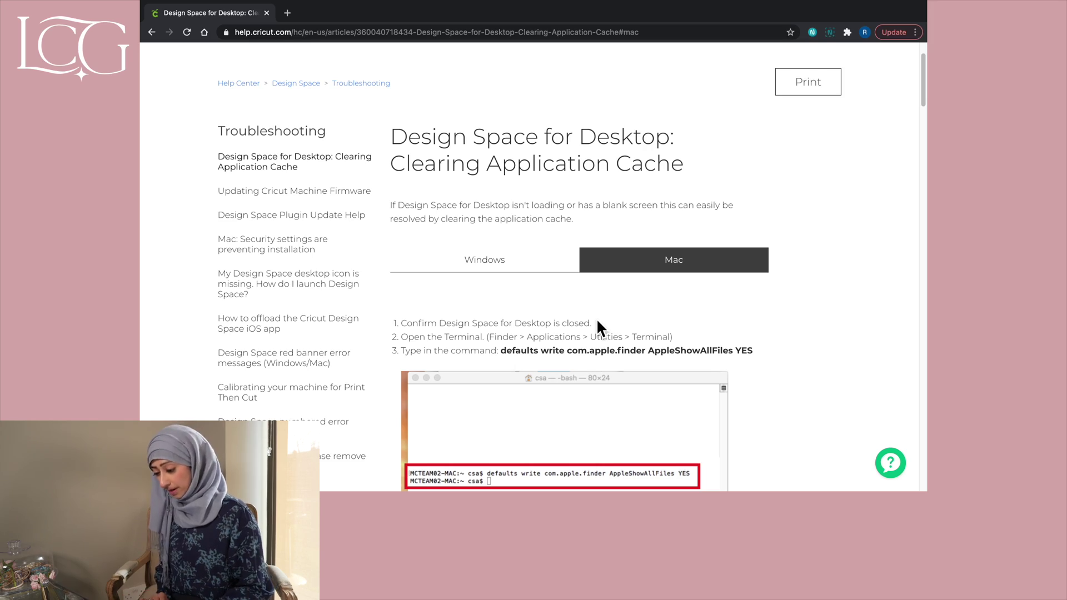
- Scroll past the first Mac step and switch to the open Cricut Design Space window
{"action": "scroll", "coordinate": [606, 314], "scroll_direction": "down", "scroll_amount": 1}
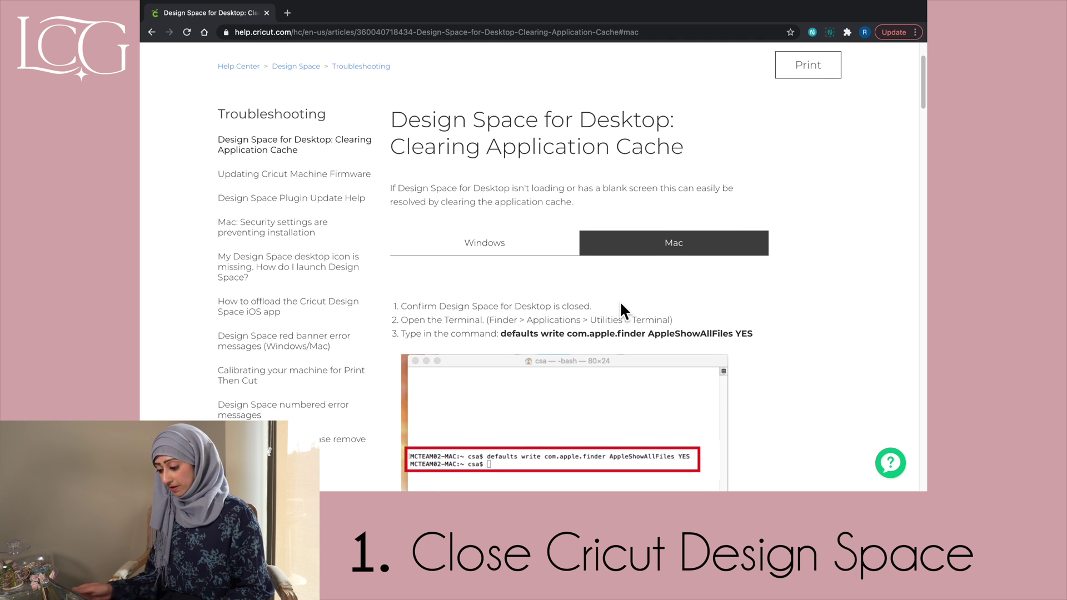
{"action": "scroll", "coordinate": [621, 304], "scroll_direction": "down", "scroll_amount": 1}
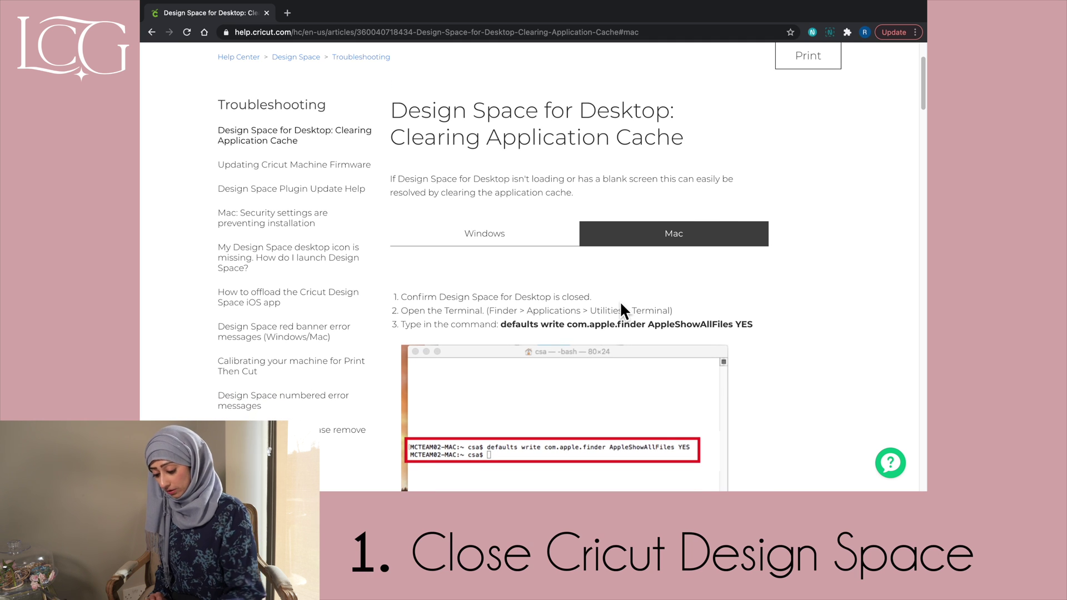
{"action": "key", "text": "super+Tab"}
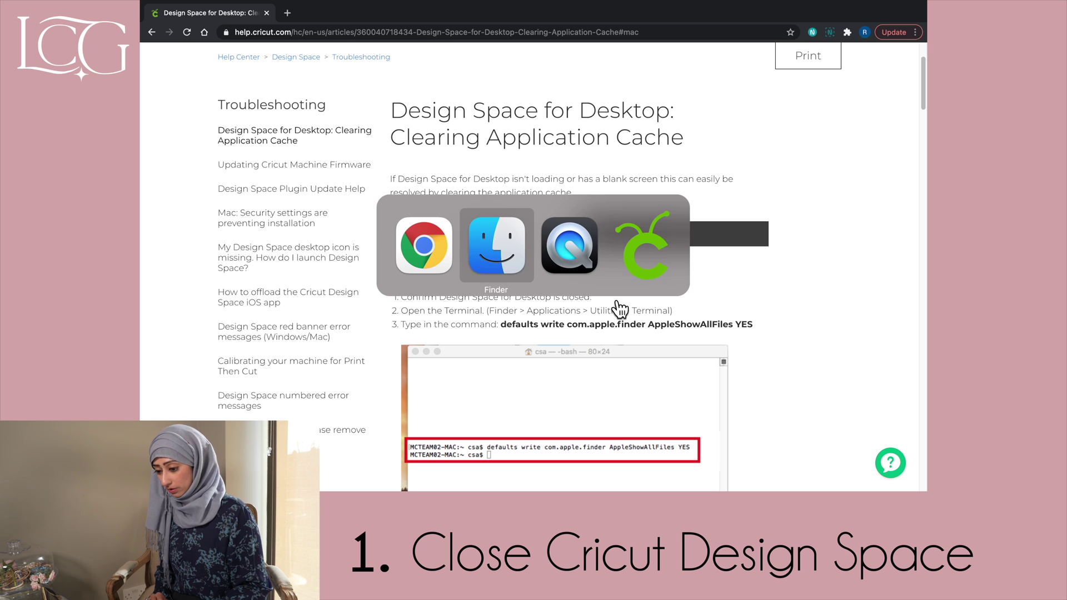
{"action": "key", "text": "super+Tab"}
{"action": "key", "text": "super+Tab"}
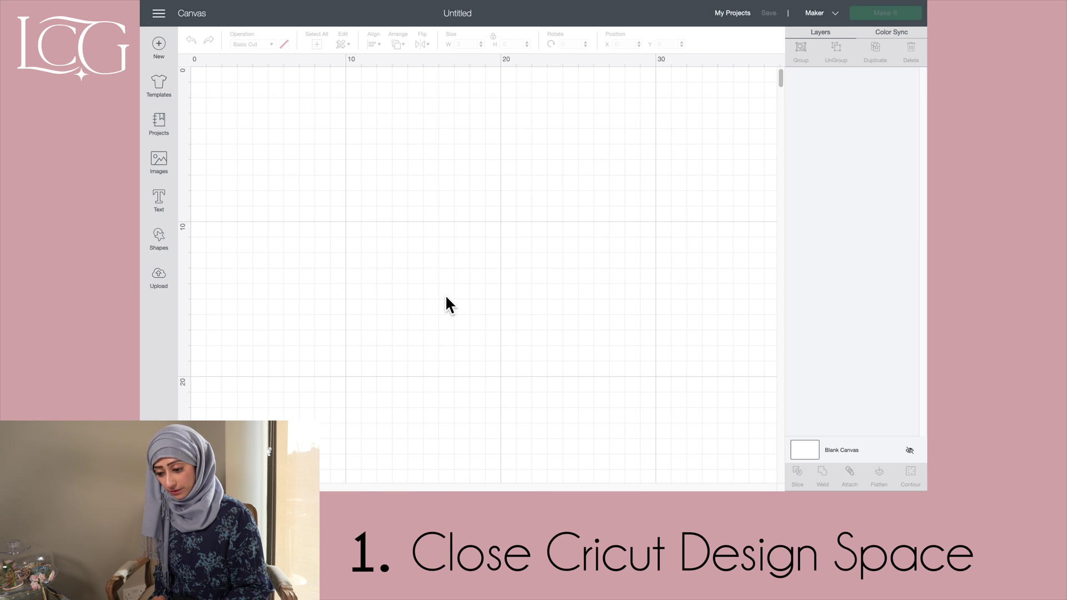
- Quit Cricut Design Space from its app menu and confirm the Quit dialog
{"action": "mouse_move", "coordinate": [174, 8]}
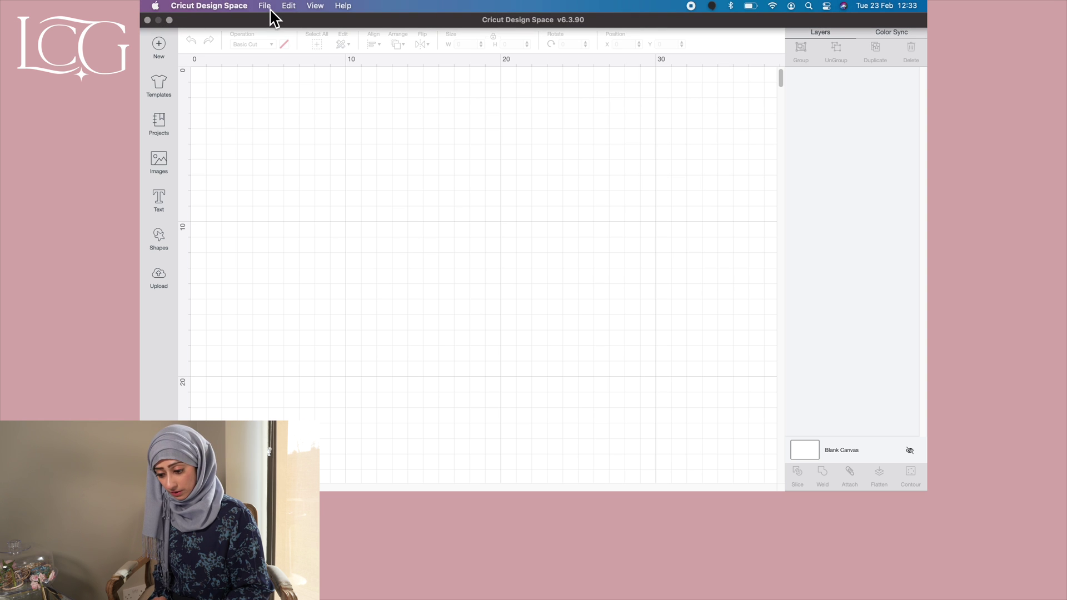
{"action": "left_click", "coordinate": [212, 8]}
{"action": "left_click", "coordinate": [200, 103]}
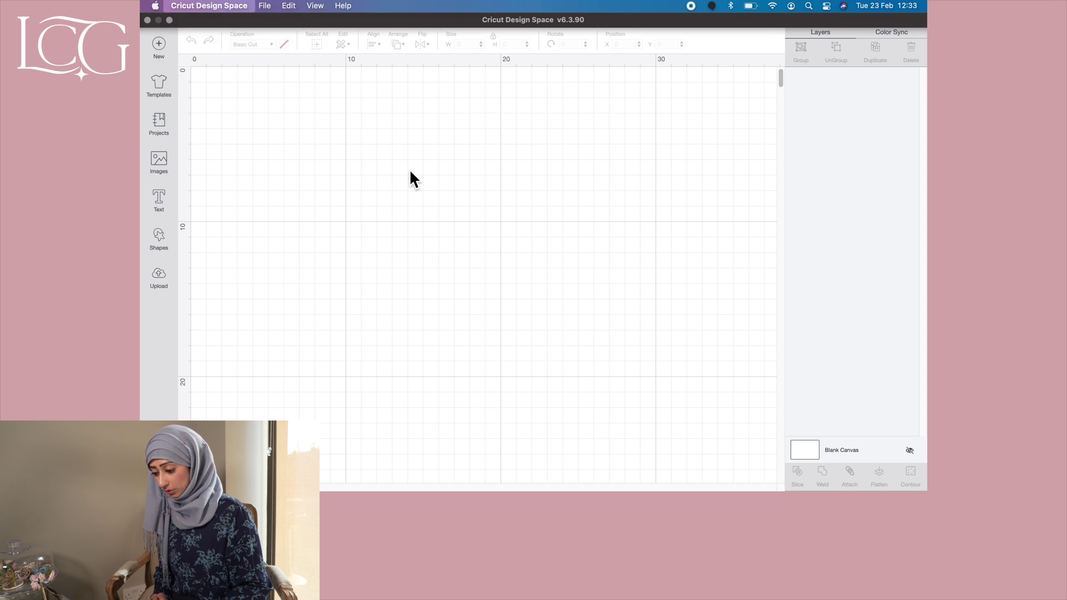
{"action": "left_click", "coordinate": [556, 275]}
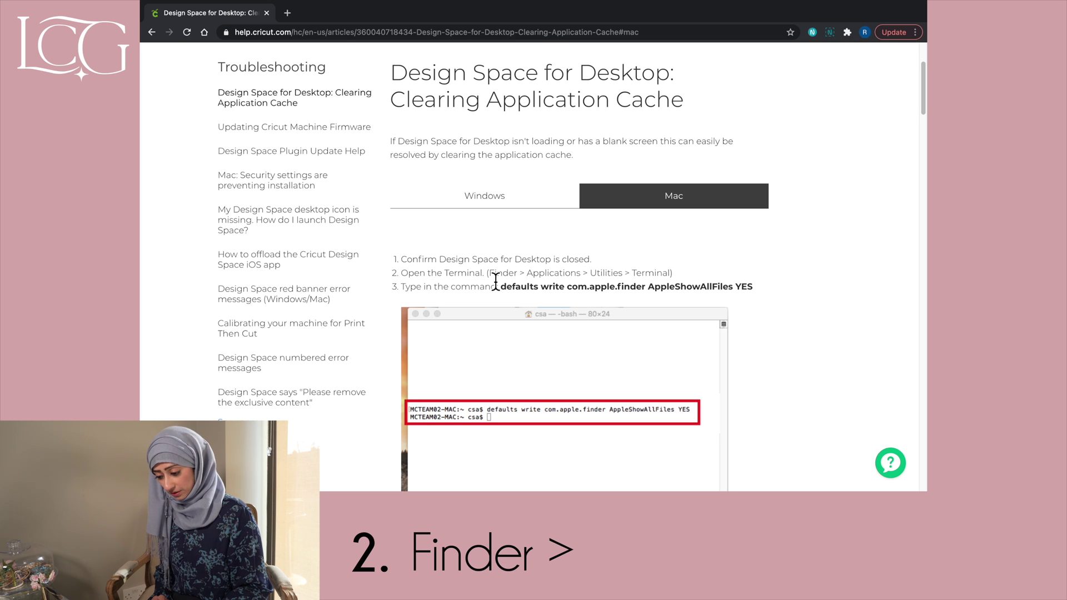
- Open a new Finder window and launch Terminal from Applications > Utilities
{"action": "key", "text": "super+Tab"}
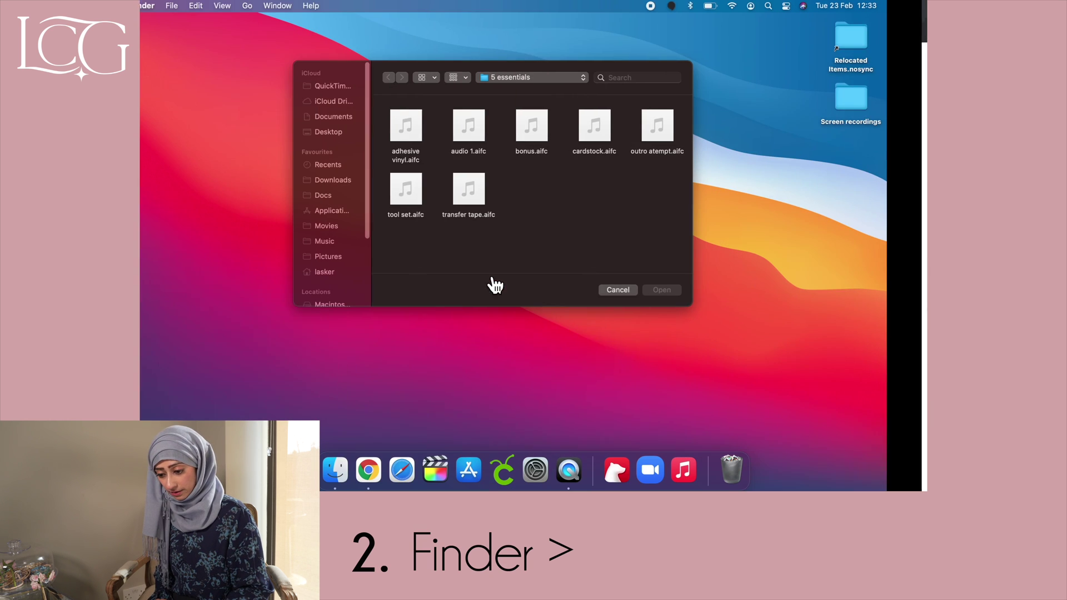
{"action": "left_click", "coordinate": [213, 7]}
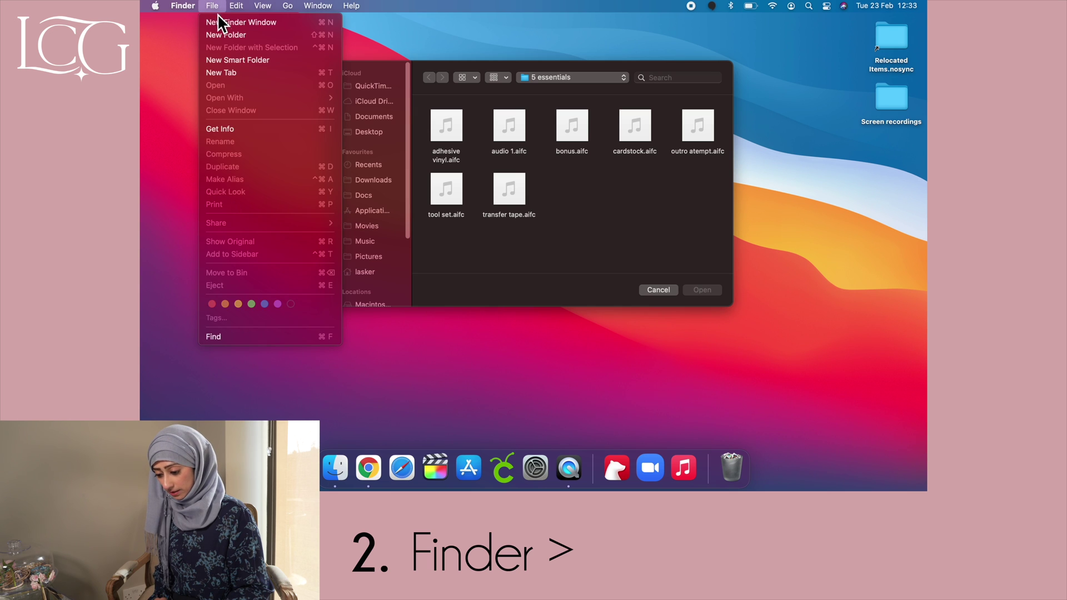
{"action": "left_click", "coordinate": [220, 23]}
{"action": "left_click", "coordinate": [331, 221]}
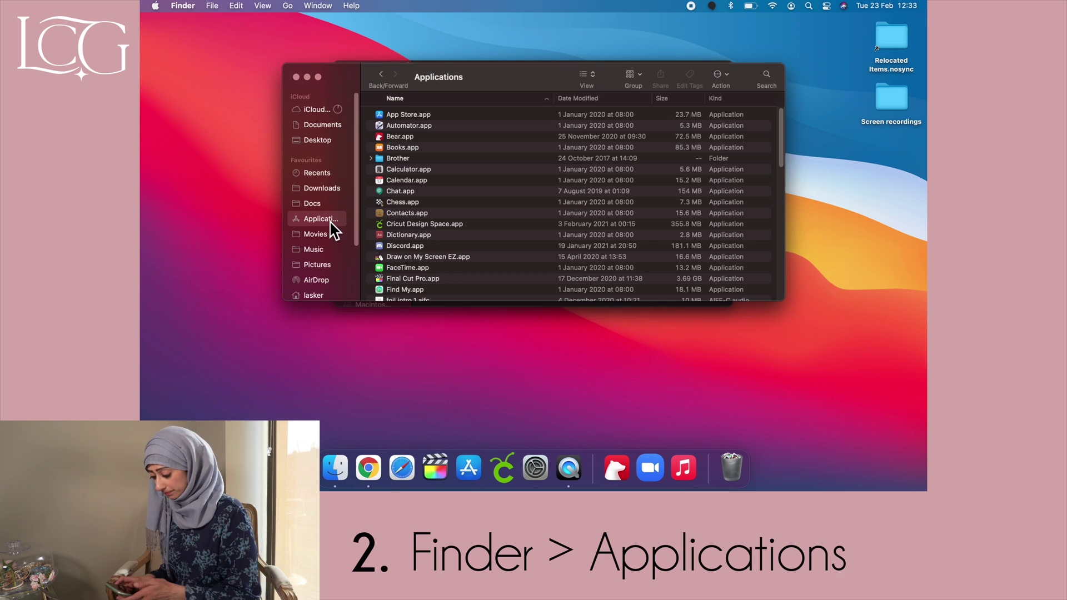
{"action": "scroll", "coordinate": [405, 214], "scroll_direction": "down", "scroll_amount": 15}
{"action": "double_click", "coordinate": [394, 269]}
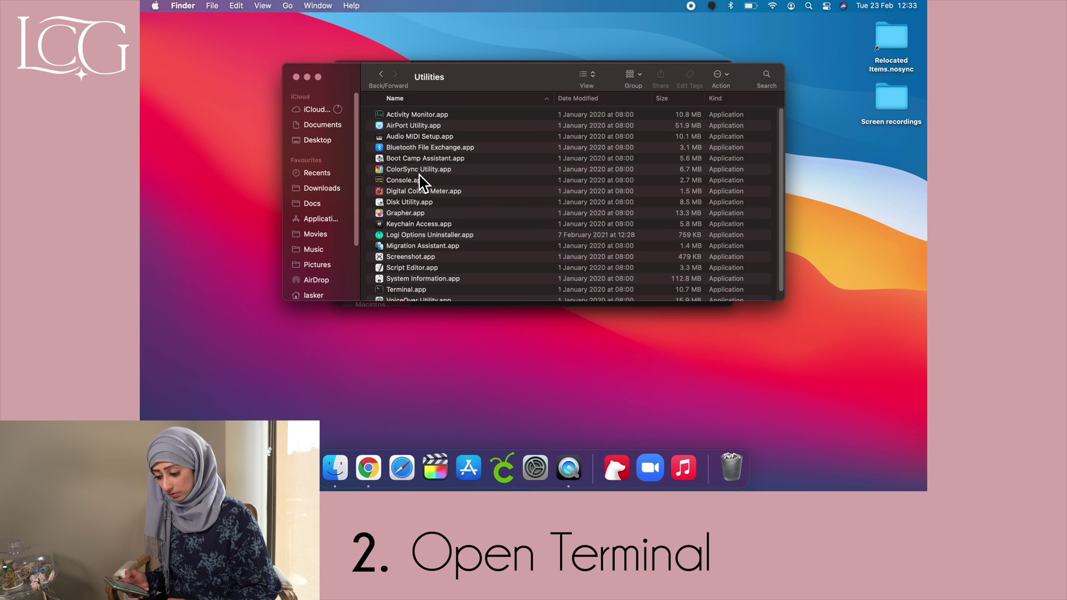
{"action": "scroll", "coordinate": [421, 182], "scroll_direction": "down", "scroll_amount": 1}
{"action": "double_click", "coordinate": [402, 281]}
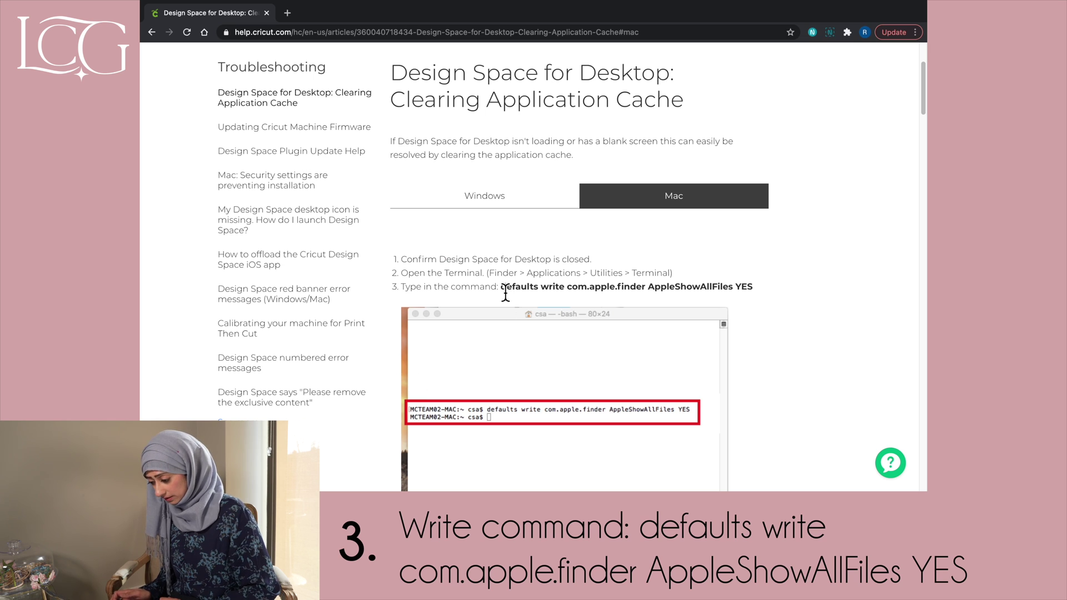
- Select the 'defaults write com.apple.finder AppleShowAllFiles YES' command and switch to Terminal
{"action": "left_click_drag", "start_coordinate": [502, 287], "coordinate": [667, 293]}
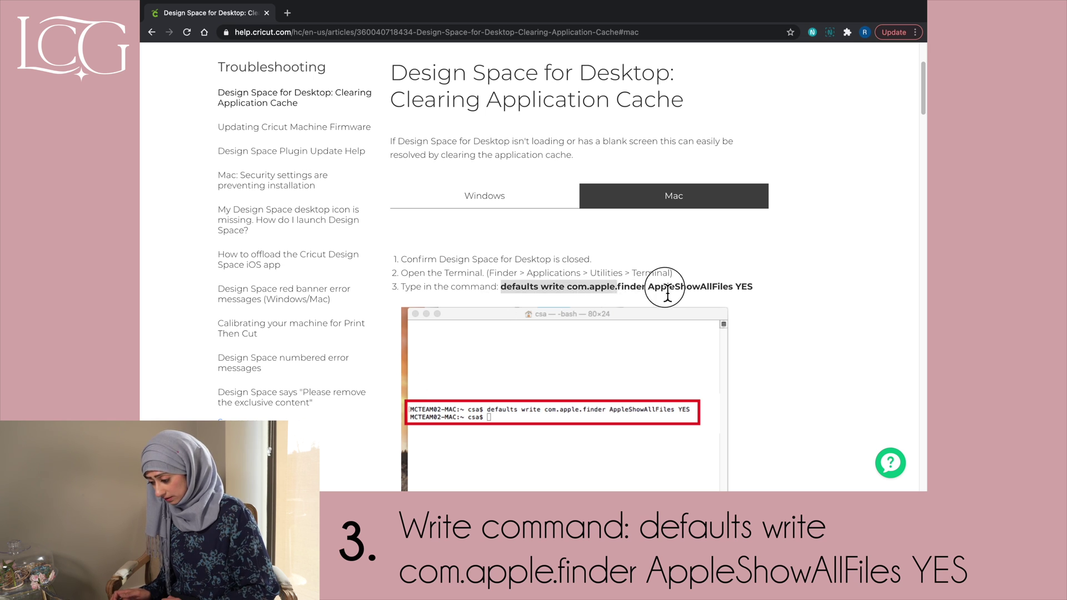
{"action": "left_click", "coordinate": [799, 287]}
{"action": "left_click_drag", "start_coordinate": [756, 289], "coordinate": [511, 288]}
{"action": "key", "text": "super+c"}
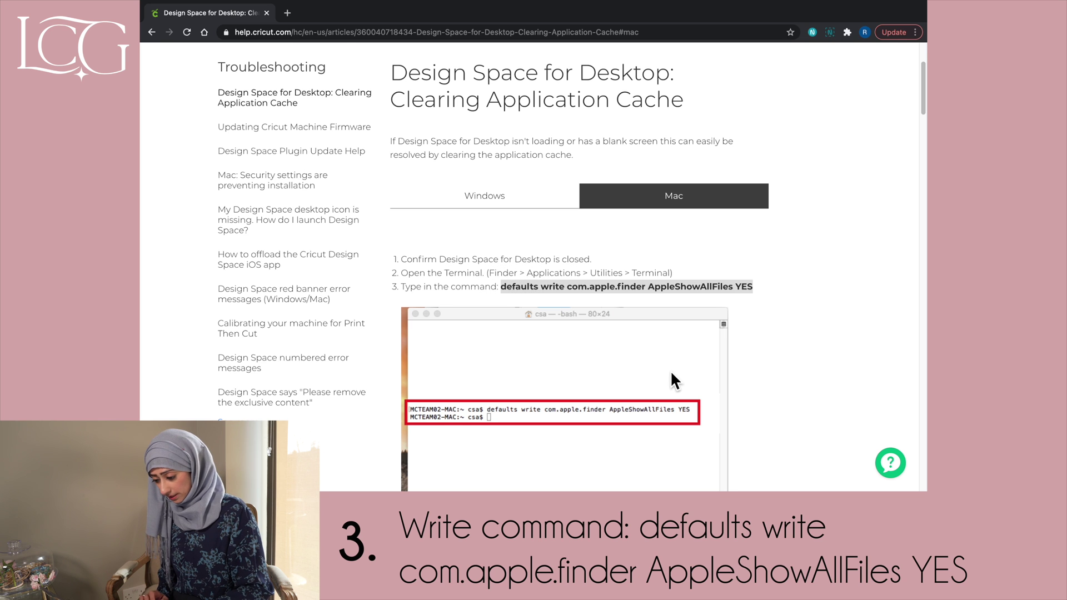
{"action": "key", "text": "super+Tab"}
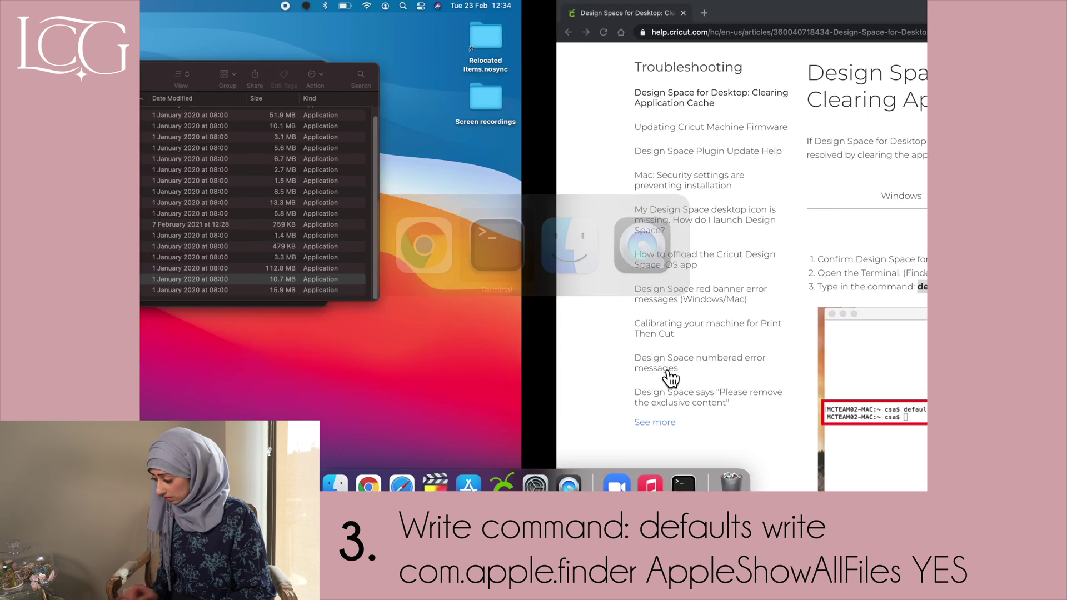
- Run the pasted show-hidden-files command, close Terminal, and relaunch Finder from the Dock
{"action": "key", "text": "super+v"}
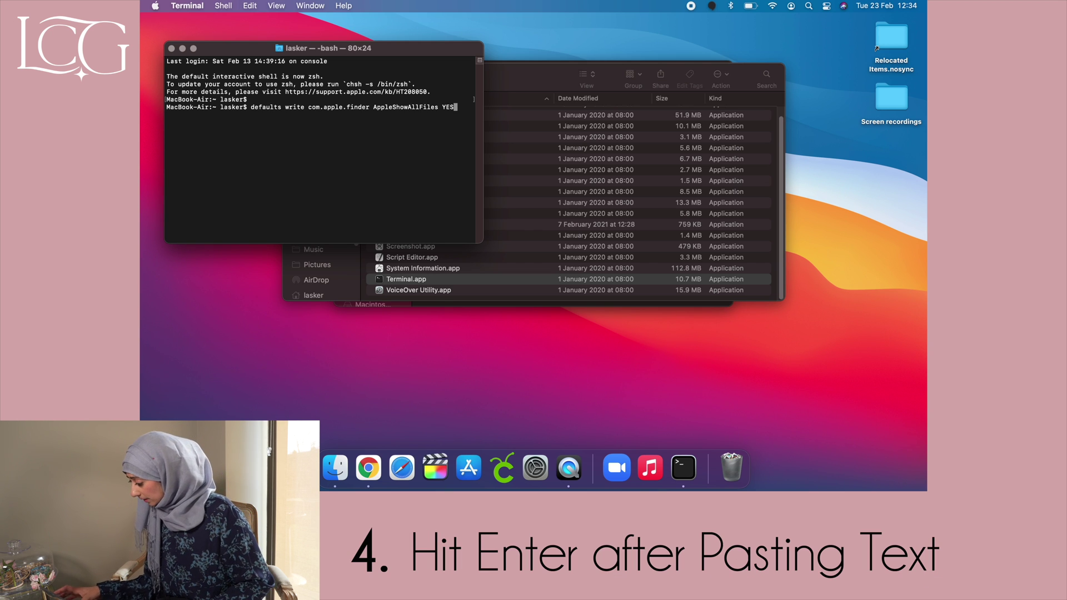
{"action": "key", "text": "Return"}
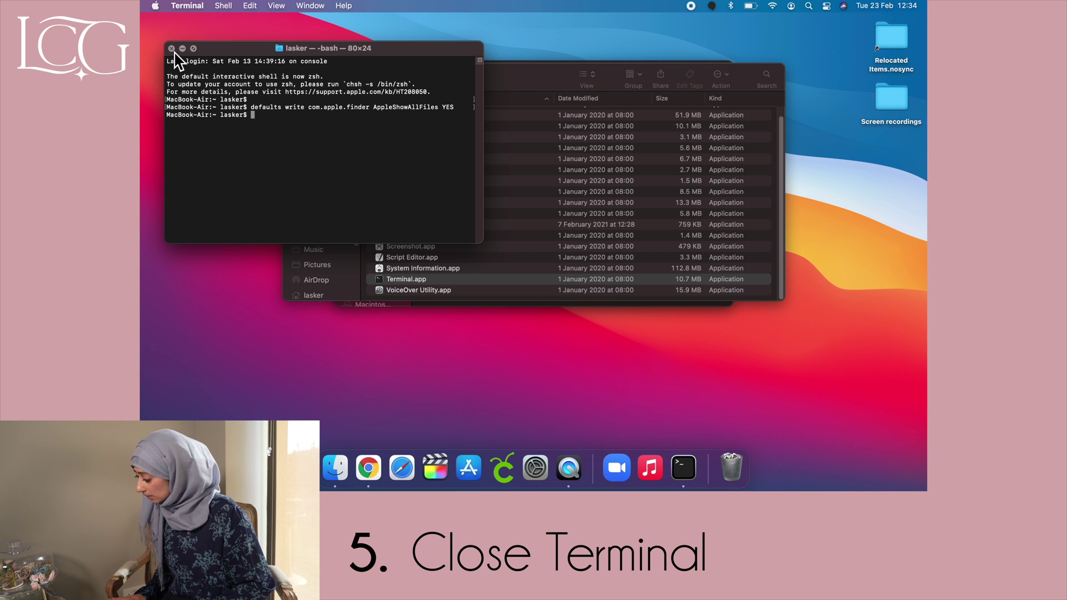
{"action": "left_click", "coordinate": [172, 49]}
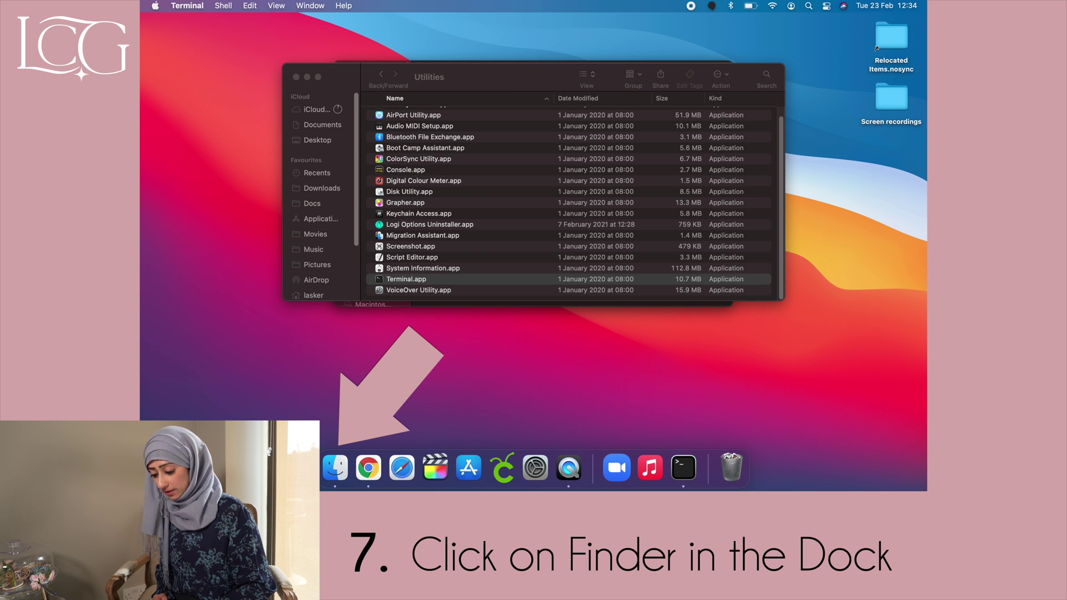
{"action": "right_click", "coordinate": [337, 472], "text": "alt"}
{"action": "left_click", "coordinate": [351, 428]}
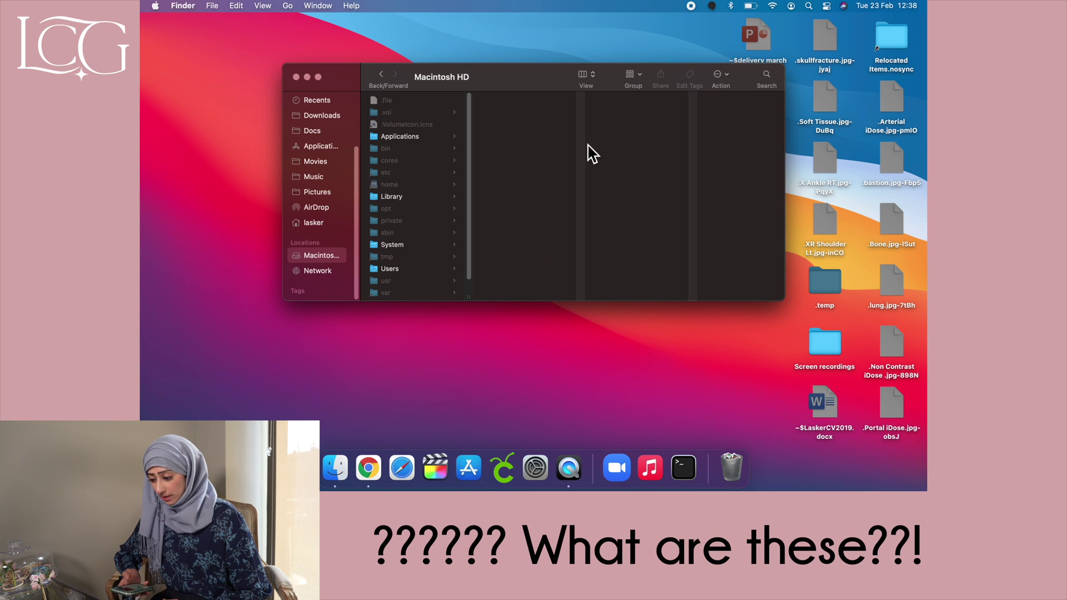
- Go to Users > home folder > .cricut-design-space > LocalData and select both items
{"action": "left_click_drag", "start_coordinate": [512, 86], "coordinate": [508, 86]}
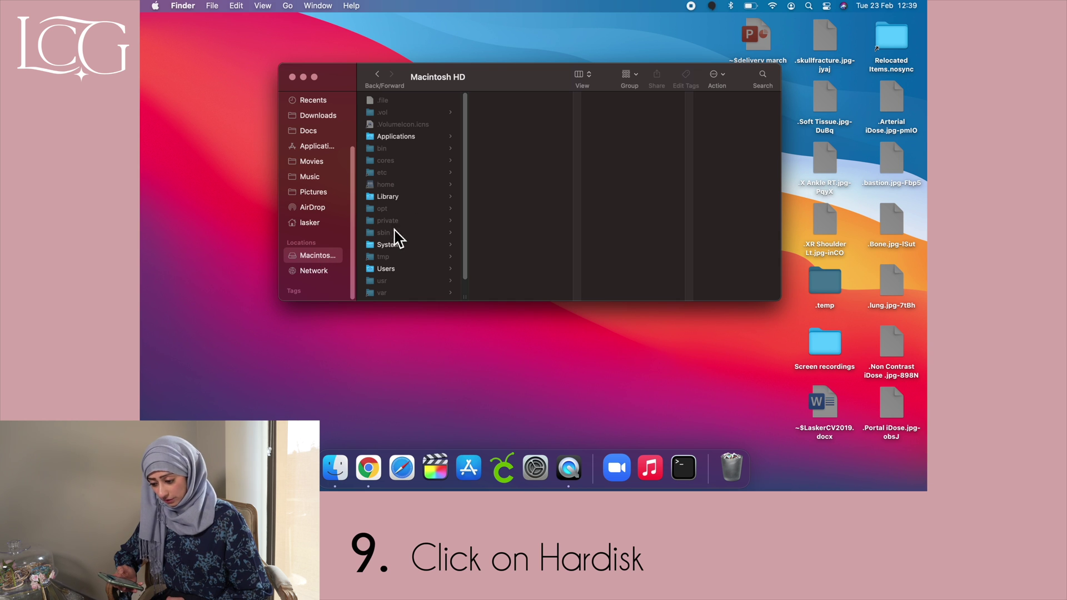
{"action": "left_click", "coordinate": [387, 270]}
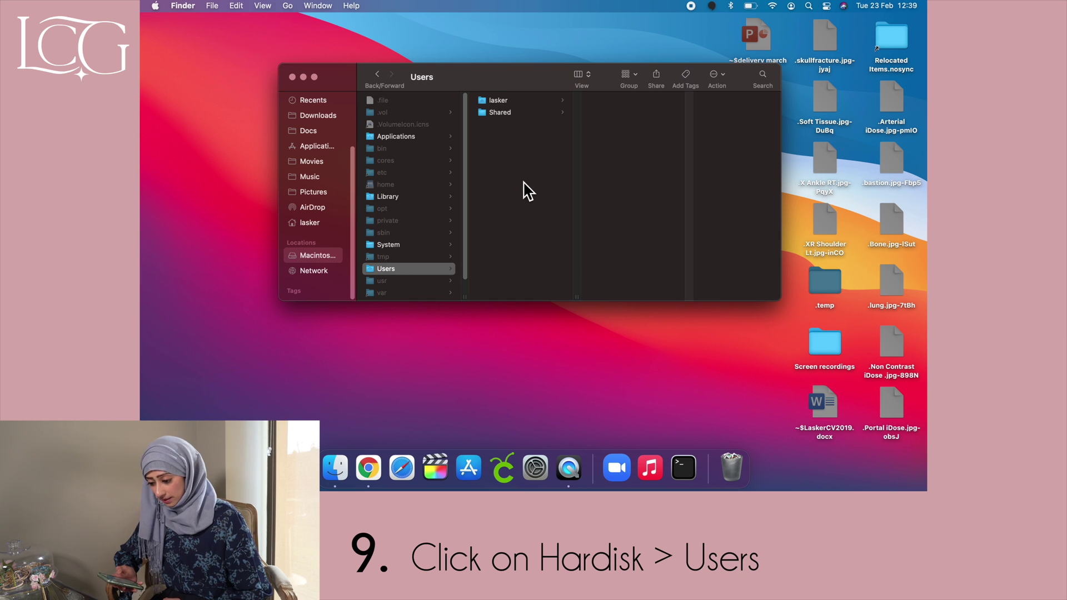
{"action": "left_click", "coordinate": [497, 102]}
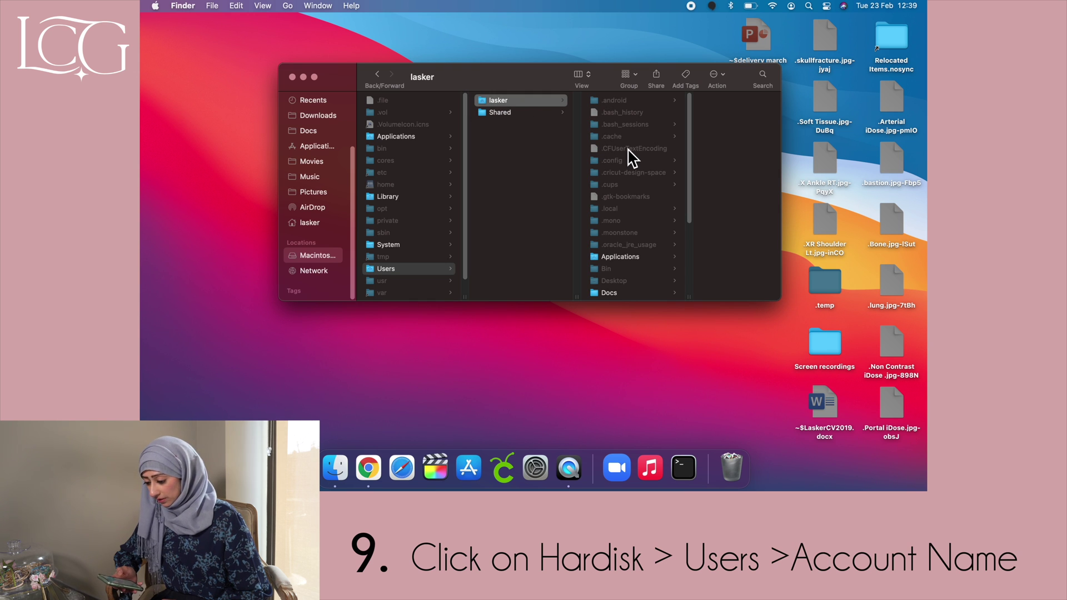
{"action": "left_click", "coordinate": [631, 173]}
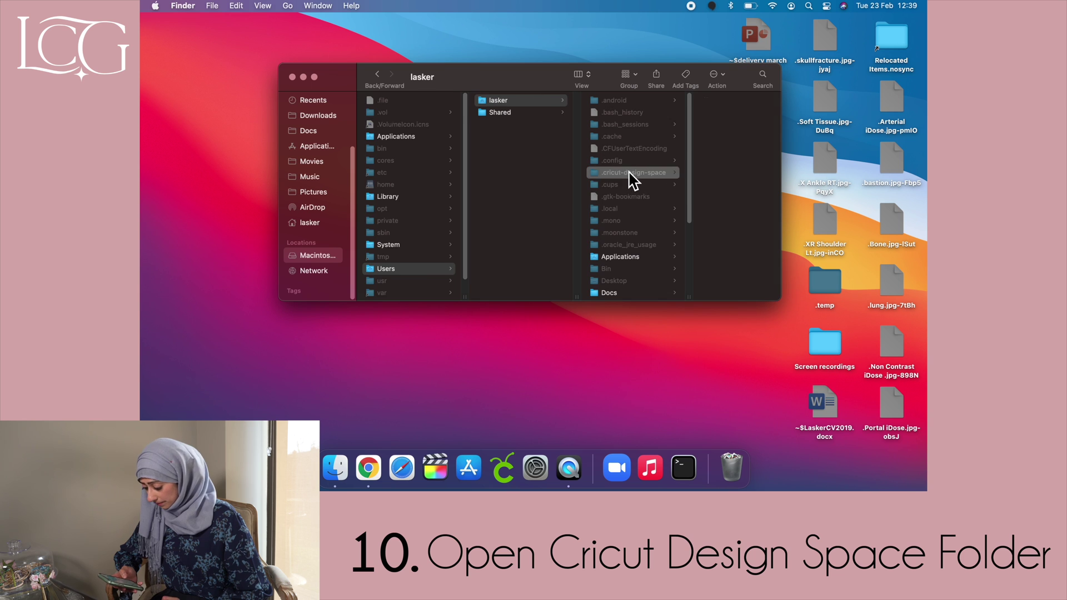
{"action": "left_click", "coordinate": [698, 100]}
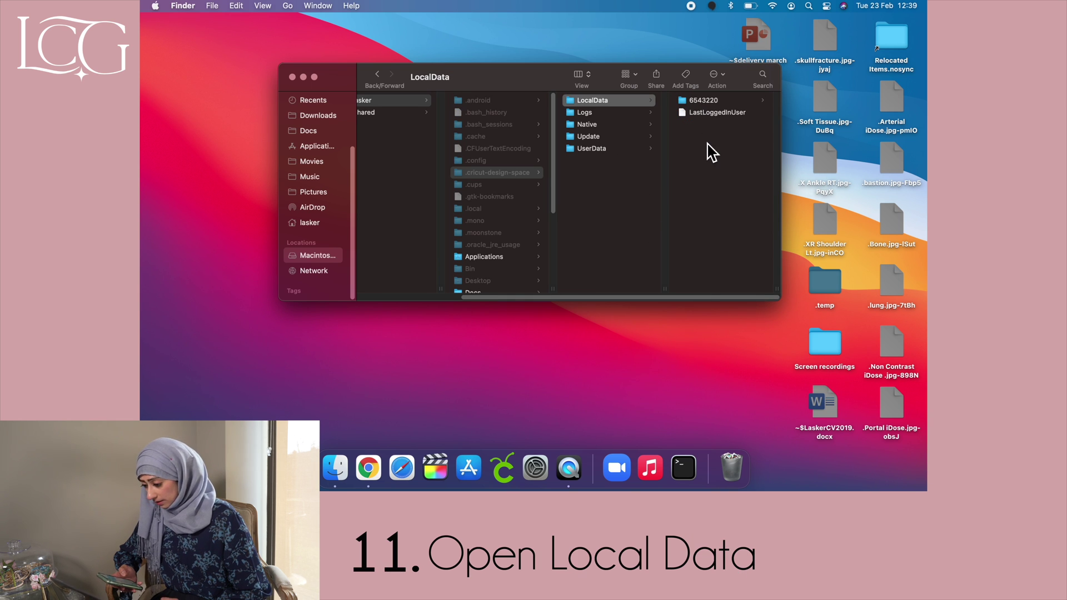
{"action": "left_click_drag", "start_coordinate": [713, 153], "coordinate": [689, 100]}
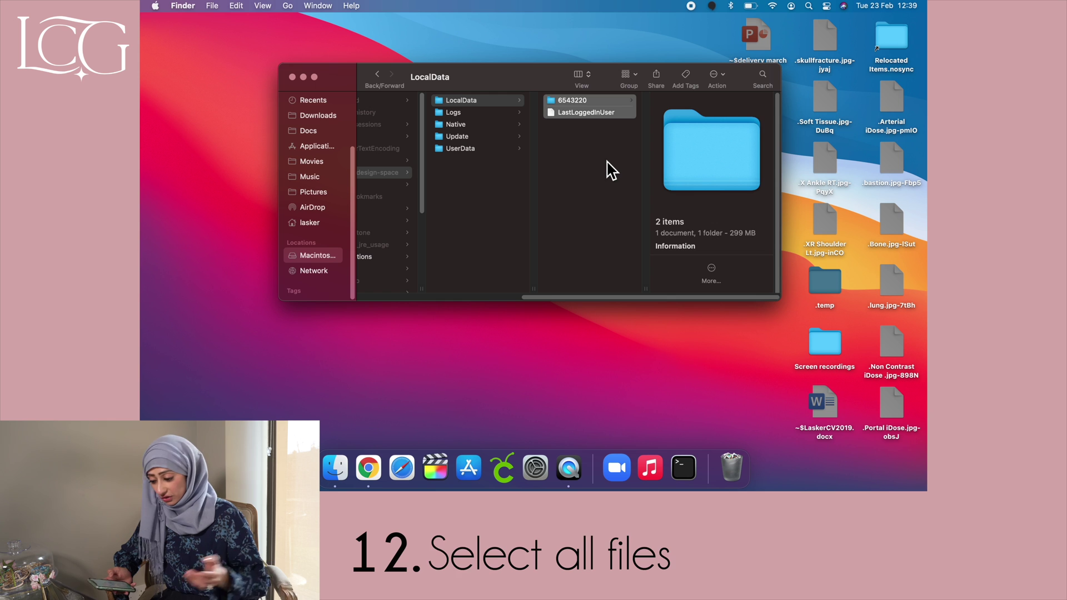
{"action": "right_click", "coordinate": [562, 105]}
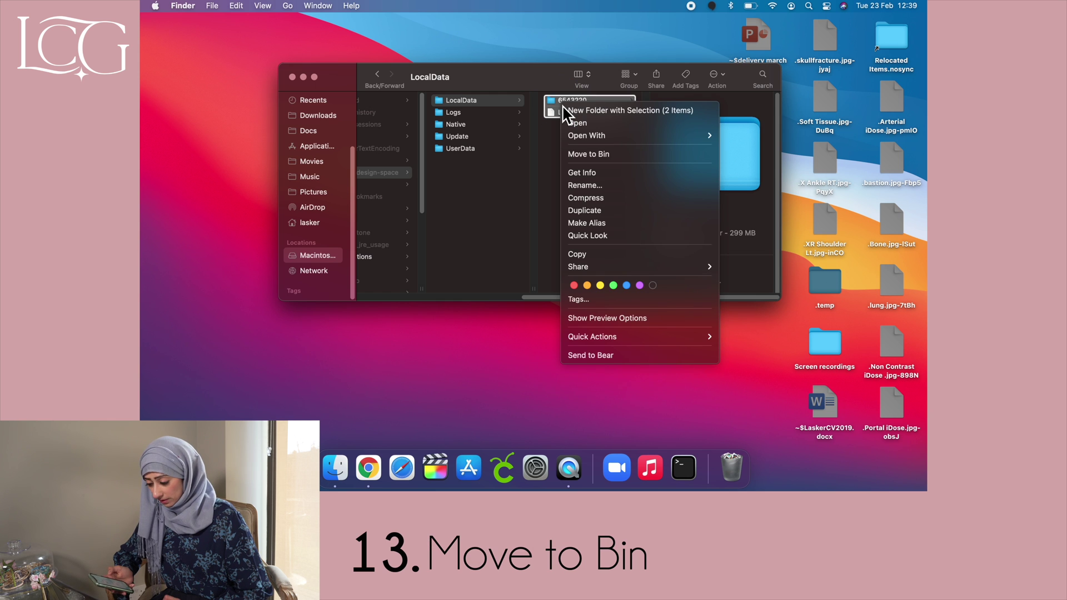
- Move both LocalData items to the Bin, then permanently empty the Bin
{"action": "left_click", "coordinate": [592, 153]}
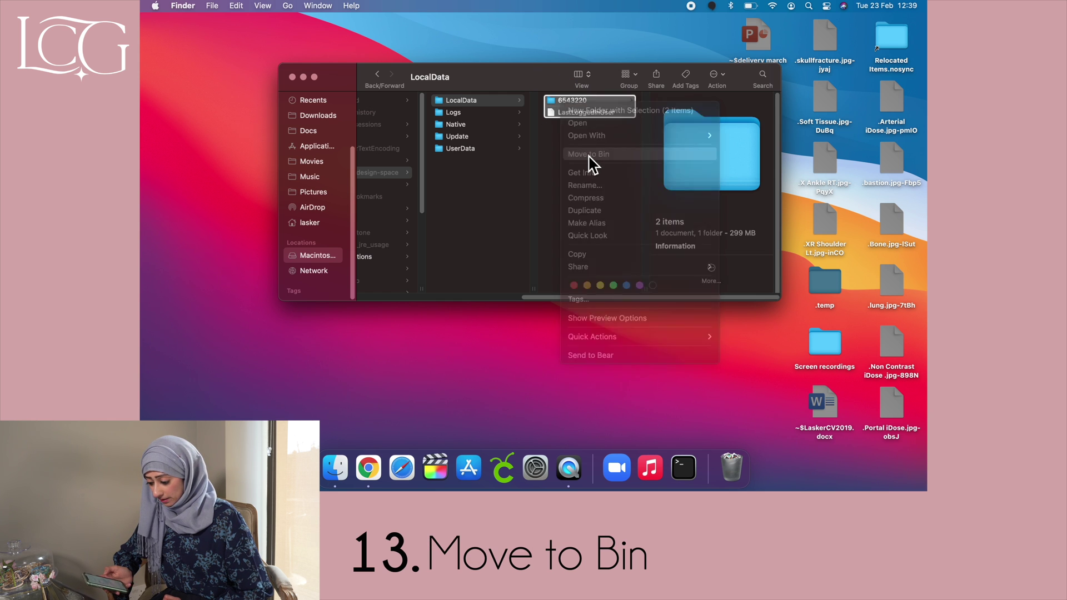
{"action": "left_click", "coordinate": [733, 469]}
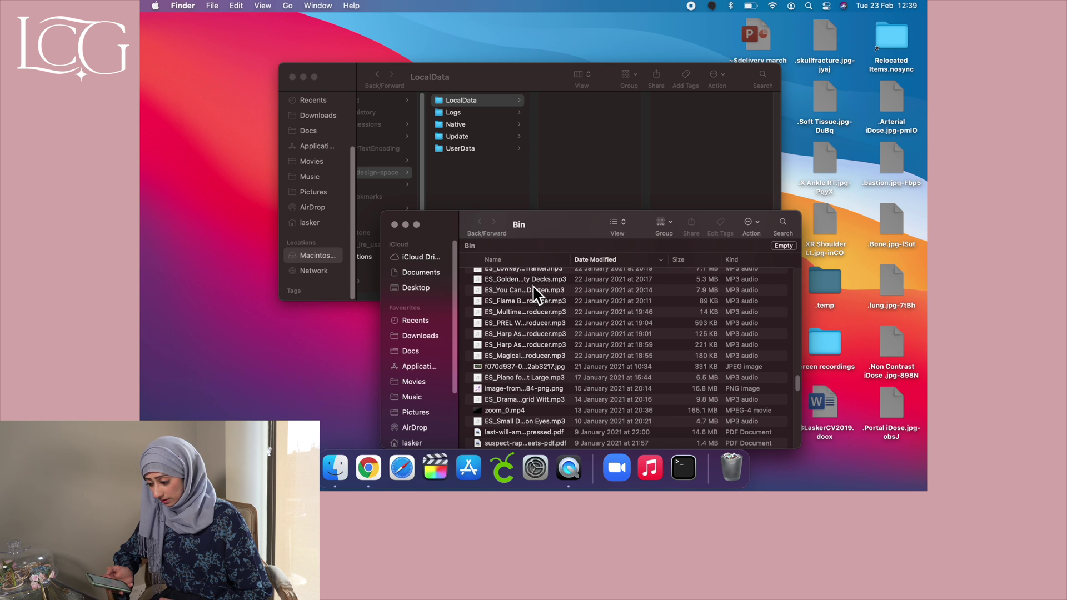
{"action": "left_click", "coordinate": [784, 246]}
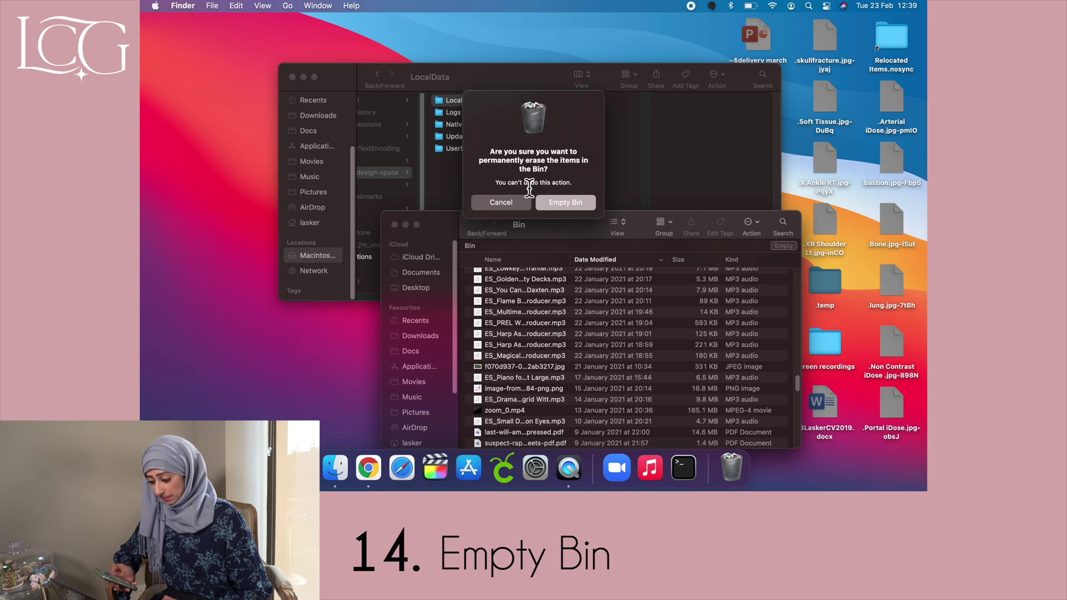
{"action": "left_click", "coordinate": [566, 210]}
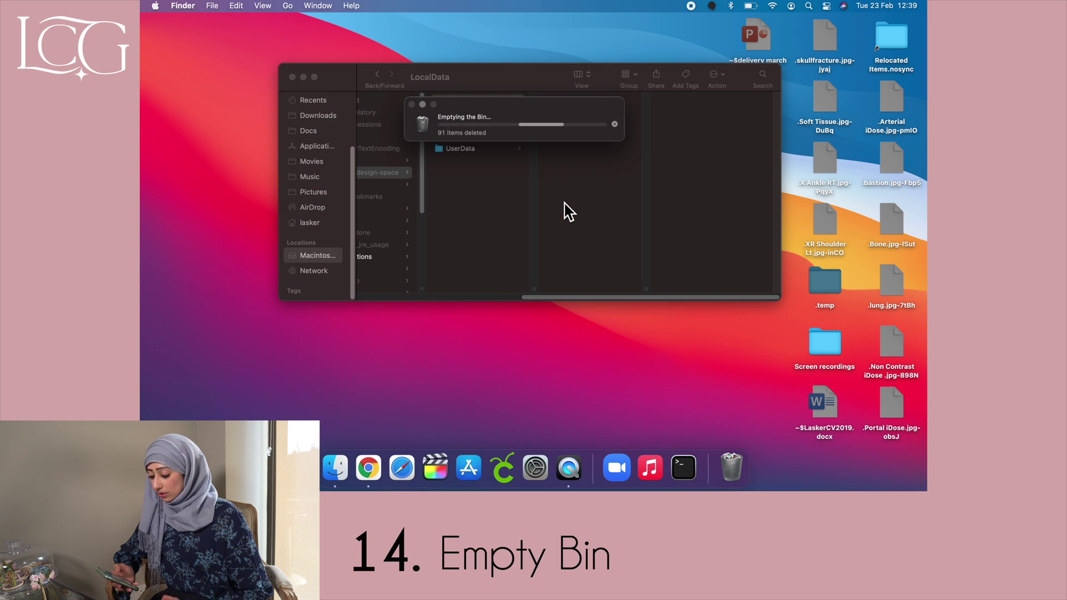
- Relaunch Cricut Design Space from the Dock, run View > Force Reload, and start a new project
{"action": "left_click", "coordinate": [503, 468]}
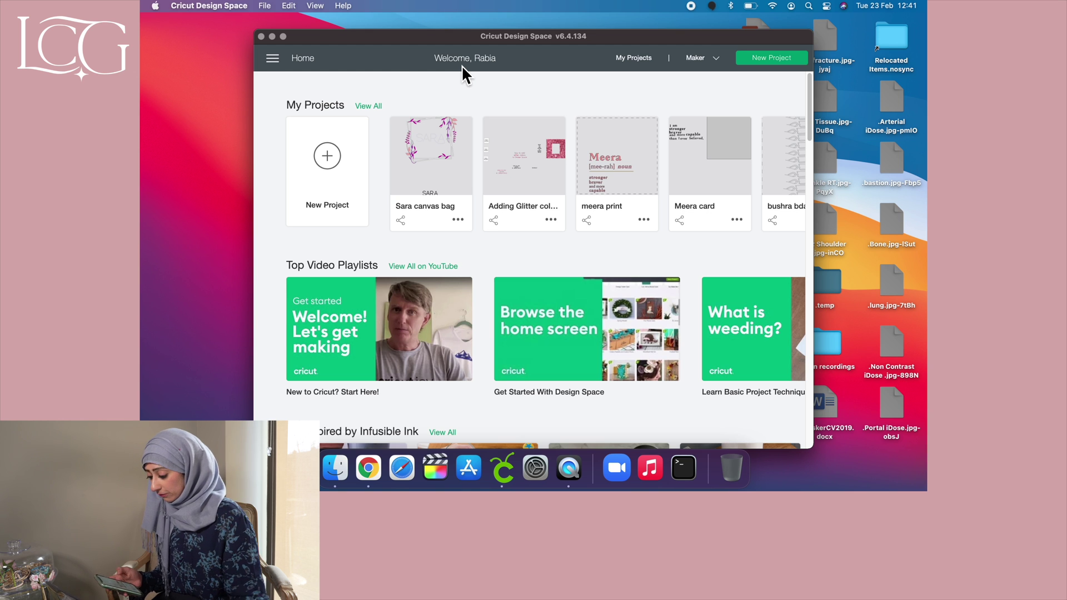
{"action": "left_click", "coordinate": [315, 6]}
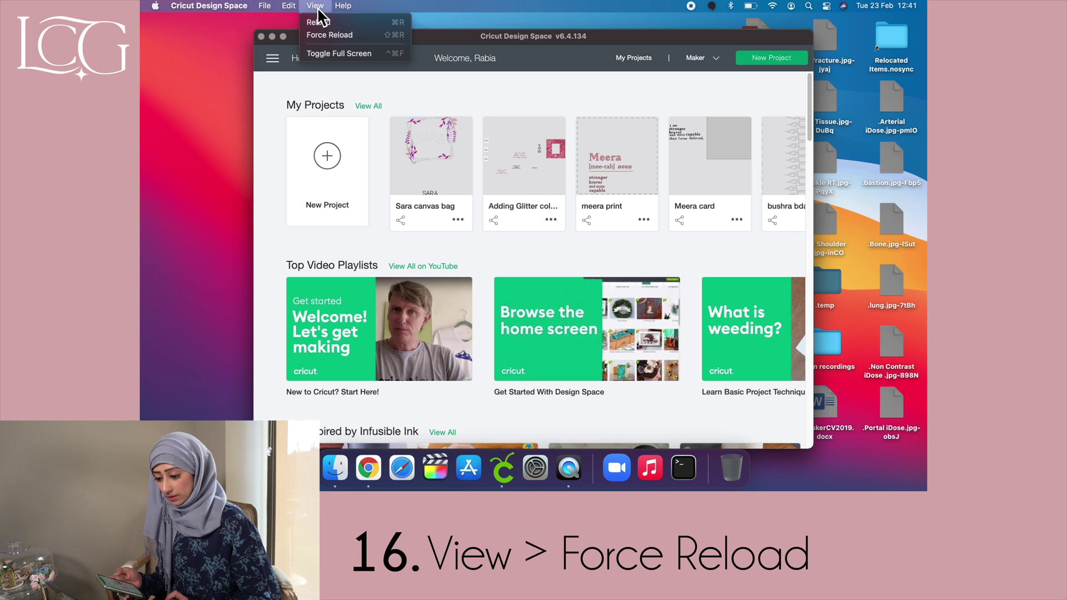
{"action": "left_click", "coordinate": [326, 34]}
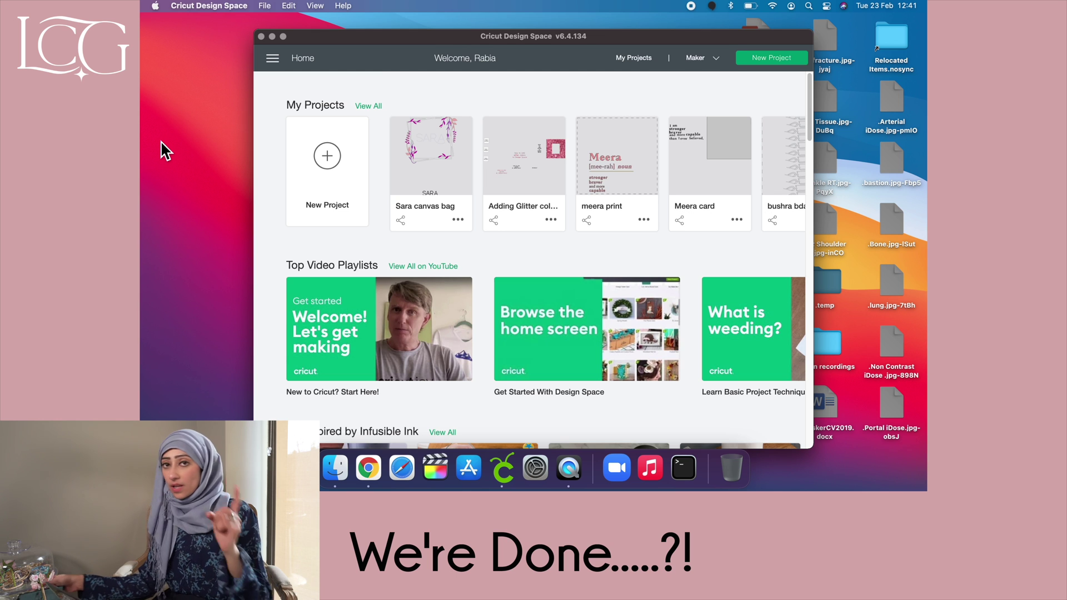
{"action": "left_click", "coordinate": [326, 162]}
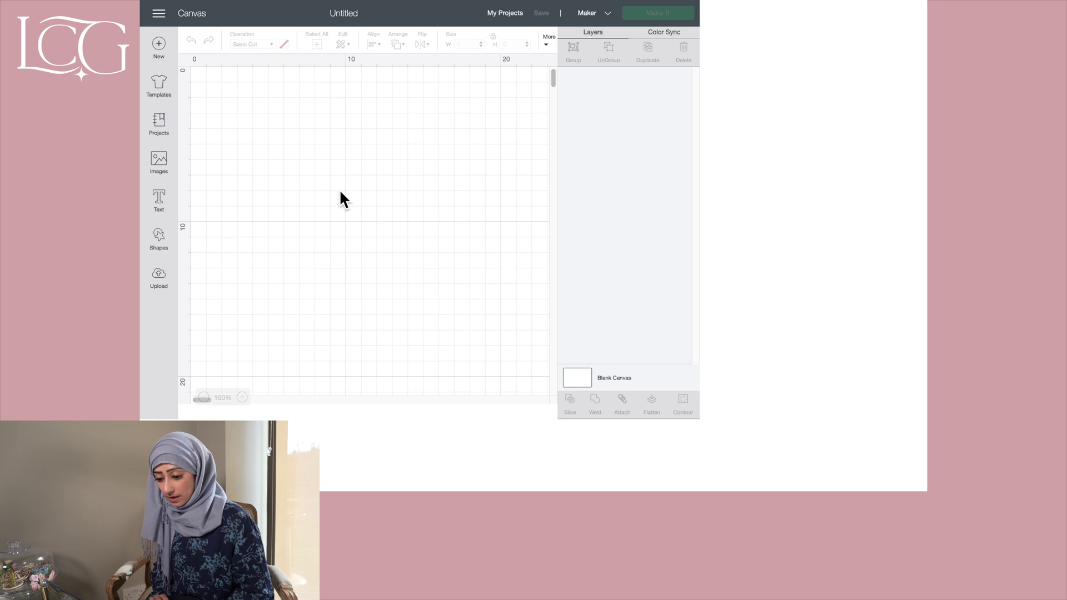
- Search Images for 'flow' and insert five flower designs, including the red-flower bag and purple flowers
{"action": "left_click", "coordinate": [160, 164]}
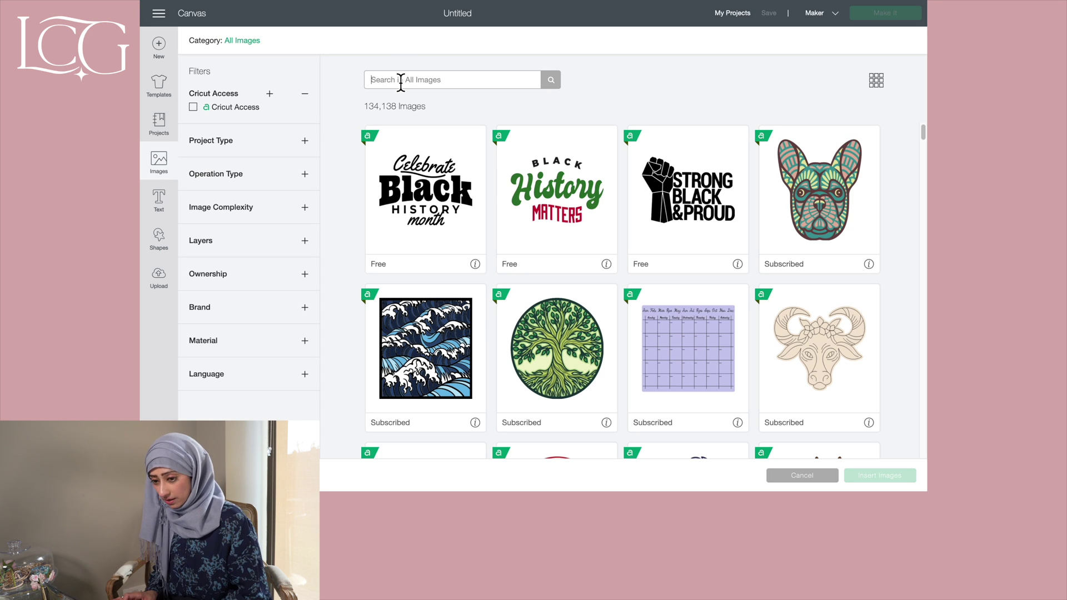
{"action": "type", "text": "flowers"}
{"action": "key", "text": "Return"}
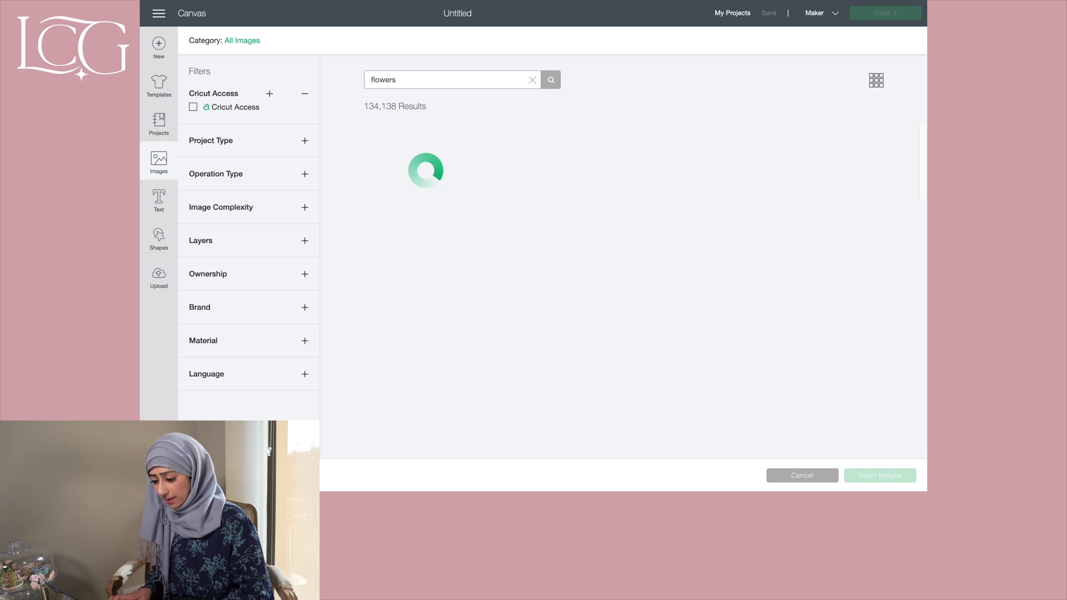
{"action": "left_click", "coordinate": [426, 200]}
{"action": "left_click", "coordinate": [741, 176]}
{"action": "left_click", "coordinate": [688, 364]}
{"action": "scroll", "coordinate": [688, 364], "scroll_direction": "down", "scroll_amount": 3}
{"action": "scroll", "coordinate": [683, 355], "scroll_direction": "down", "scroll_amount": 2}
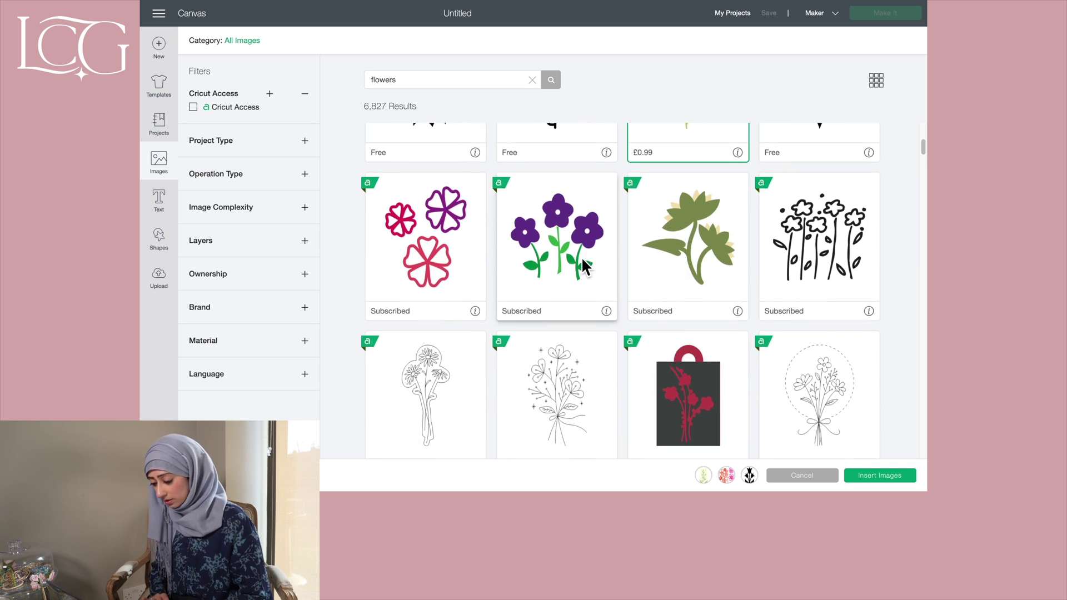
{"action": "left_click", "coordinate": [693, 400]}
{"action": "left_click", "coordinate": [561, 271]}
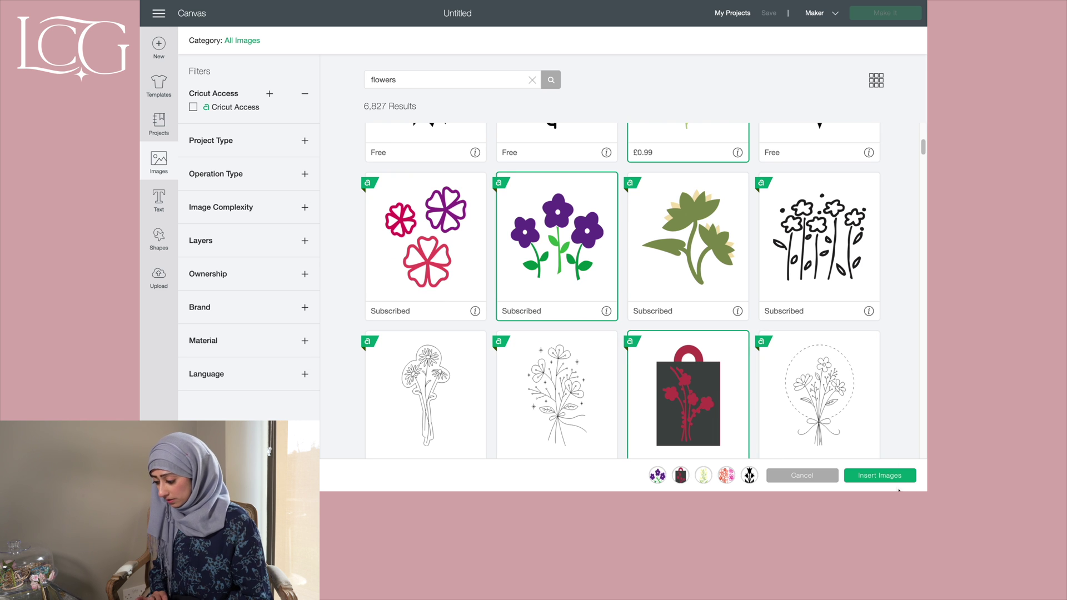
{"action": "left_click", "coordinate": [894, 479]}
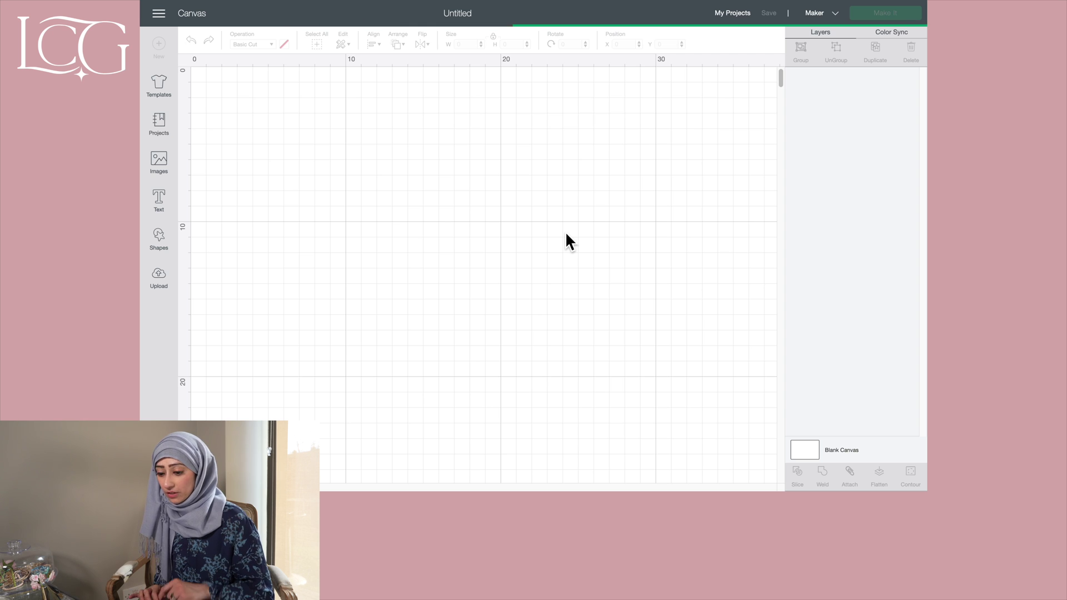
- Spread the flower images apart: purple right, dark rectangle down, yellow beside purple, red-pink below
{"action": "left_click_drag", "start_coordinate": [439, 239], "coordinate": [623, 233]}
{"action": "left_click", "coordinate": [284, 278]}
{"action": "left_click_drag", "start_coordinate": [283, 278], "coordinate": [365, 411]}
{"action": "left_click_drag", "start_coordinate": [298, 281], "coordinate": [450, 260]}
{"action": "left_click_drag", "start_coordinate": [328, 146], "coordinate": [301, 337]}
{"action": "left_click_drag", "start_coordinate": [255, 158], "coordinate": [319, 177]}
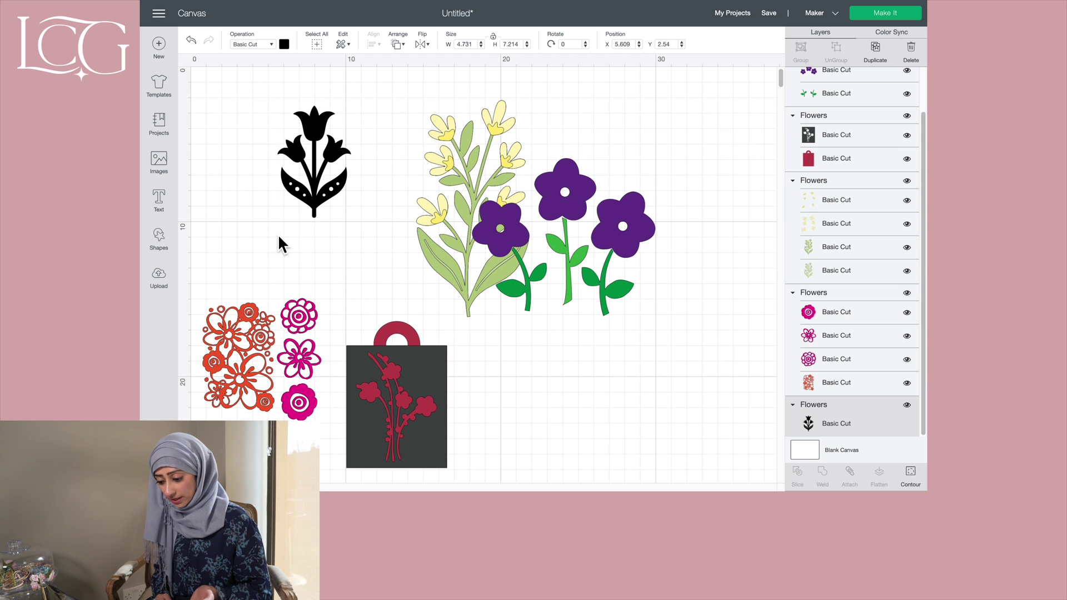
- Add a text box reading 'clearing the cache is not that scary??'
{"action": "left_click", "coordinate": [159, 200]}
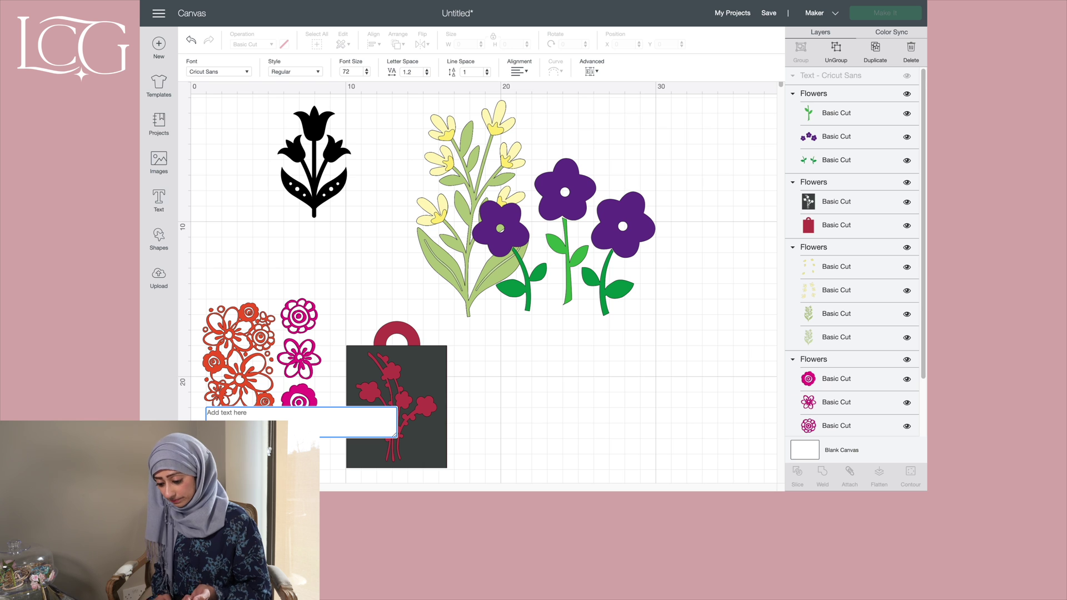
{"action": "type", "text": "clearing the ca"}
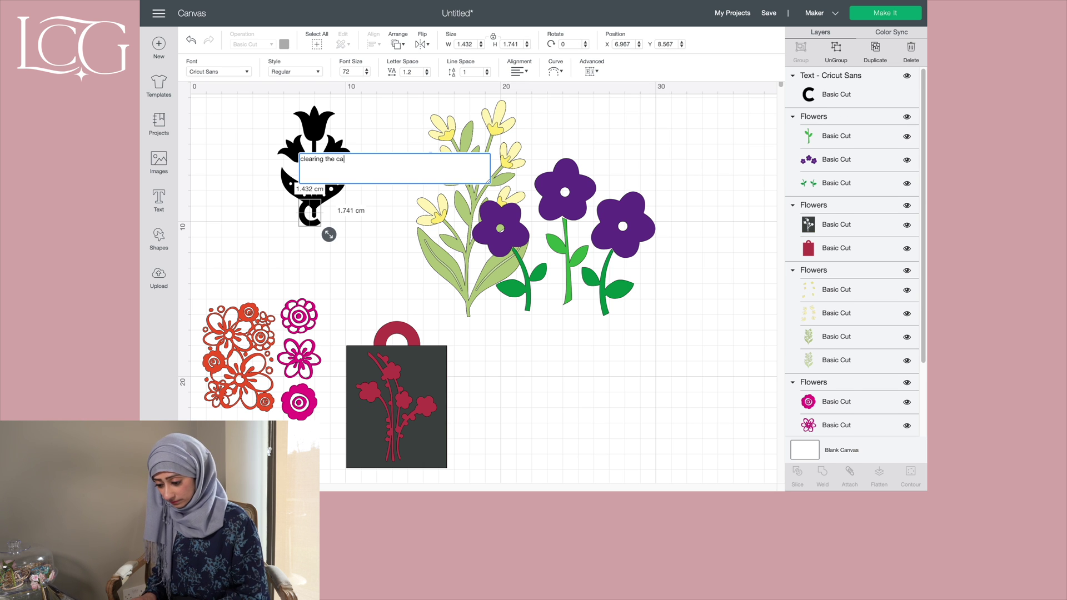
{"action": "type", "text": "sh"}
{"action": "key", "text": "BackSpace"}
{"action": "key", "text": "BackSpace"}
{"action": "type", "text": "che "}
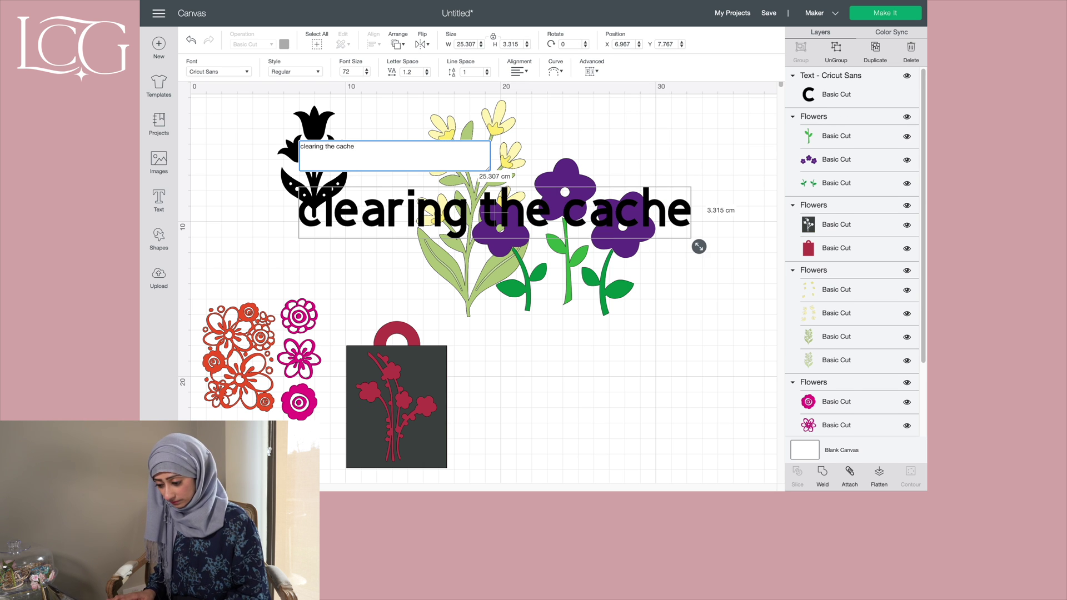
{"action": "type", "text": "is not that scary??"}
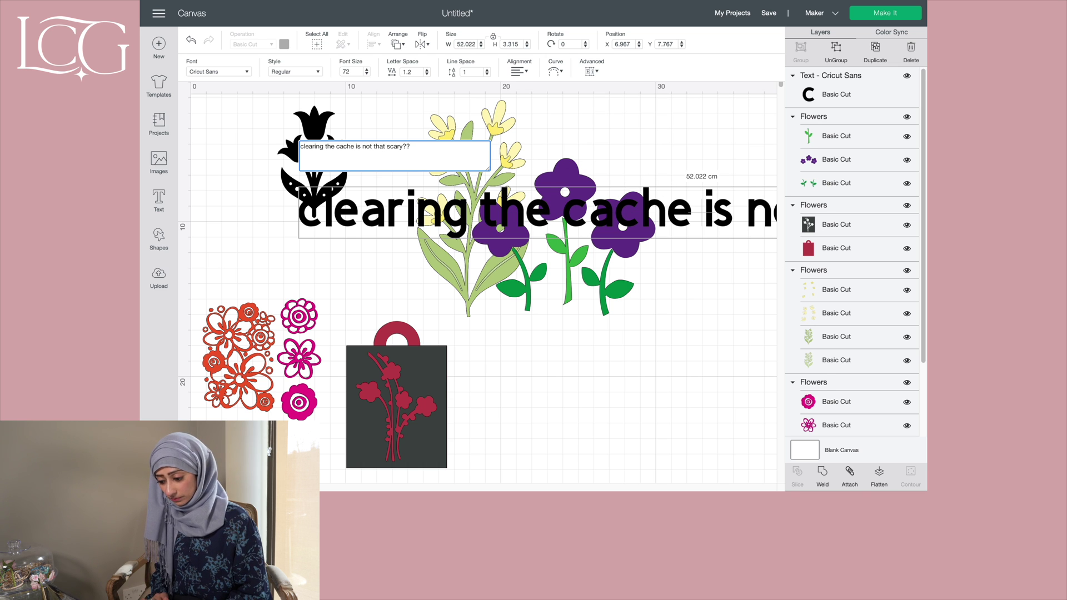
- Change the text to the Cuttin' Up - Cartoon font and move it left across the flowers
{"action": "left_click", "coordinate": [246, 71]}
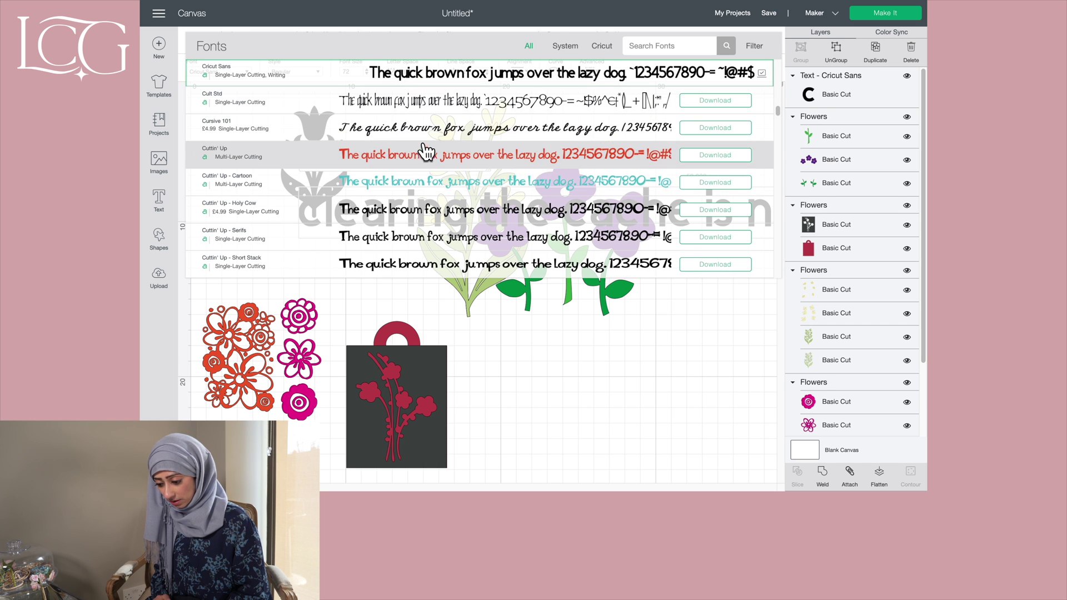
{"action": "left_click", "coordinate": [421, 189]}
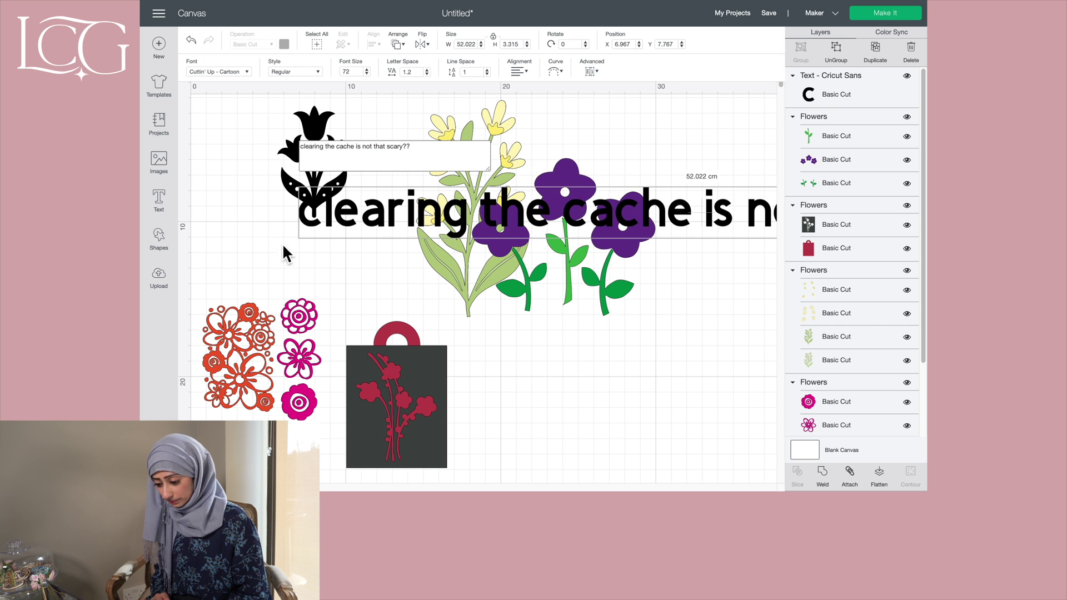
{"action": "left_click_drag", "start_coordinate": [459, 208], "coordinate": [377, 232]}
{"action": "left_click", "coordinate": [408, 161]}
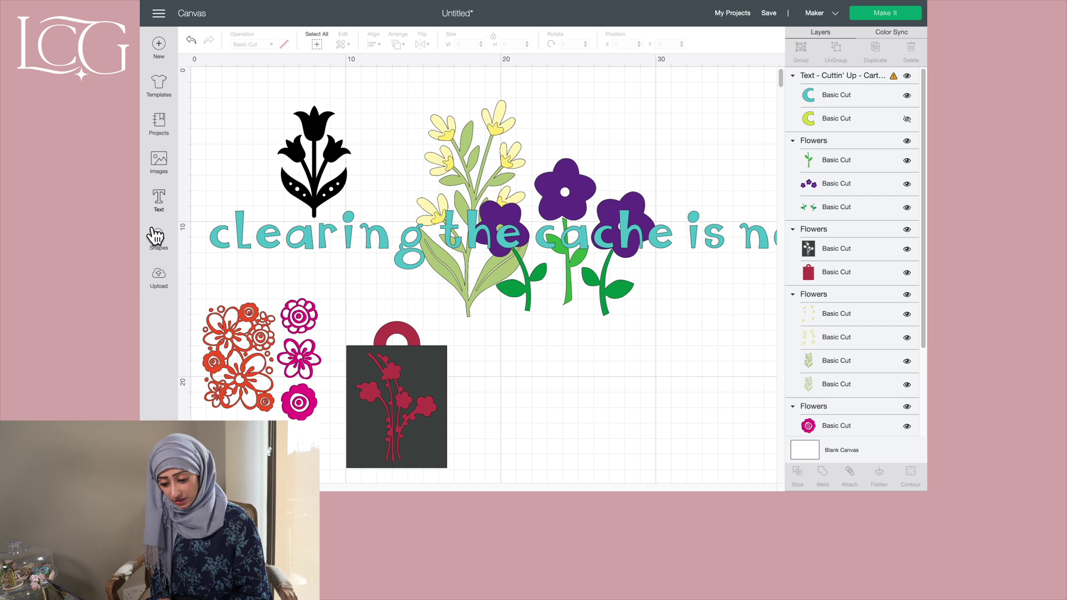
- Insert the Sunny House Trace V2 upload and drag it down among the flowers
{"action": "left_click", "coordinate": [158, 276]}
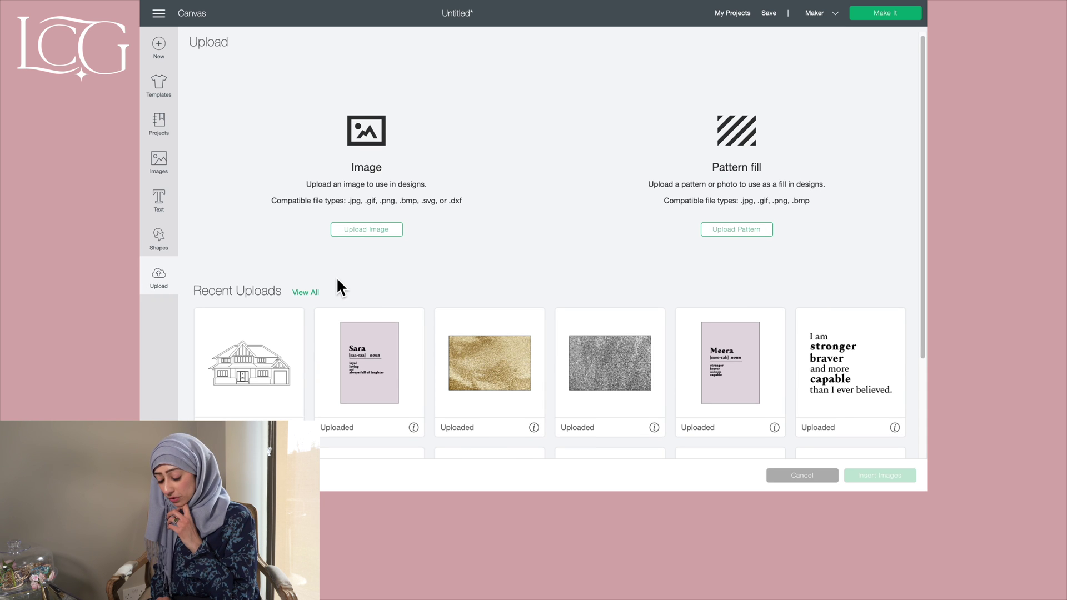
{"action": "scroll", "coordinate": [322, 305], "scroll_direction": "down", "scroll_amount": 5}
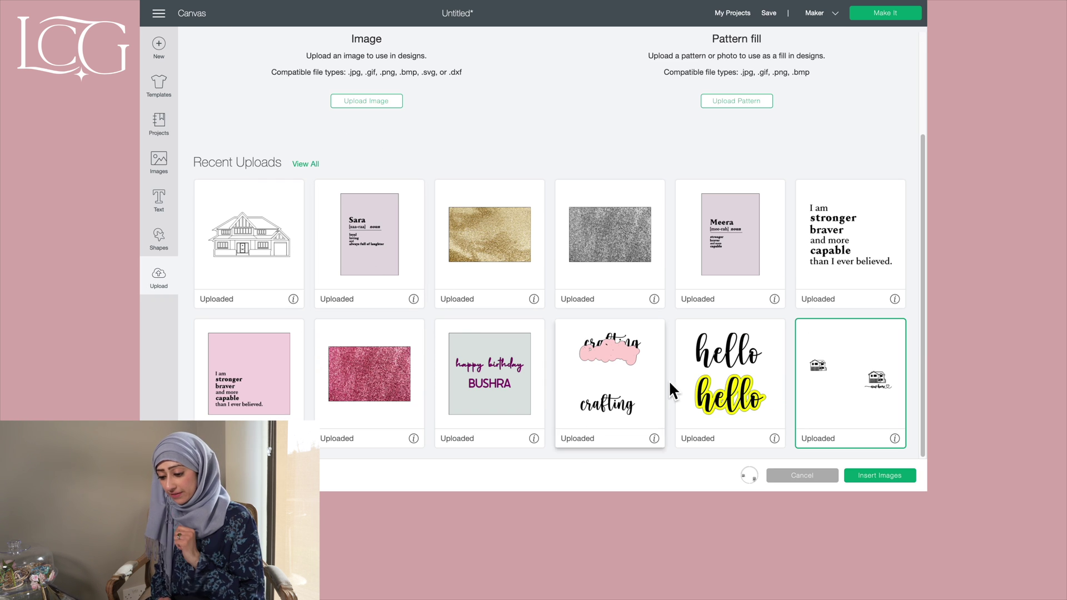
{"action": "left_click", "coordinate": [874, 477]}
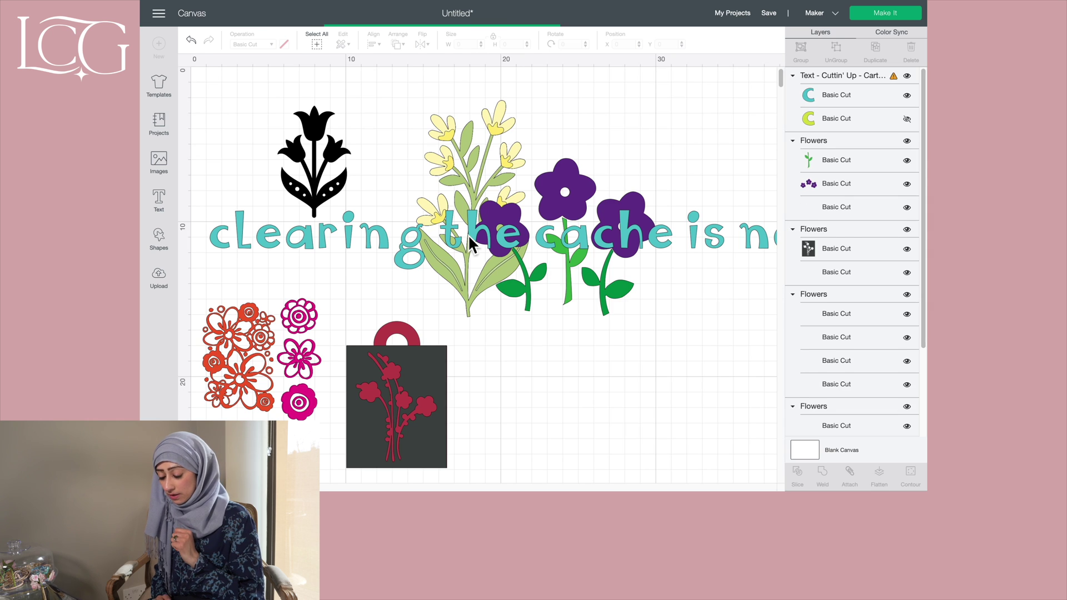
{"action": "left_click", "coordinate": [498, 329]}
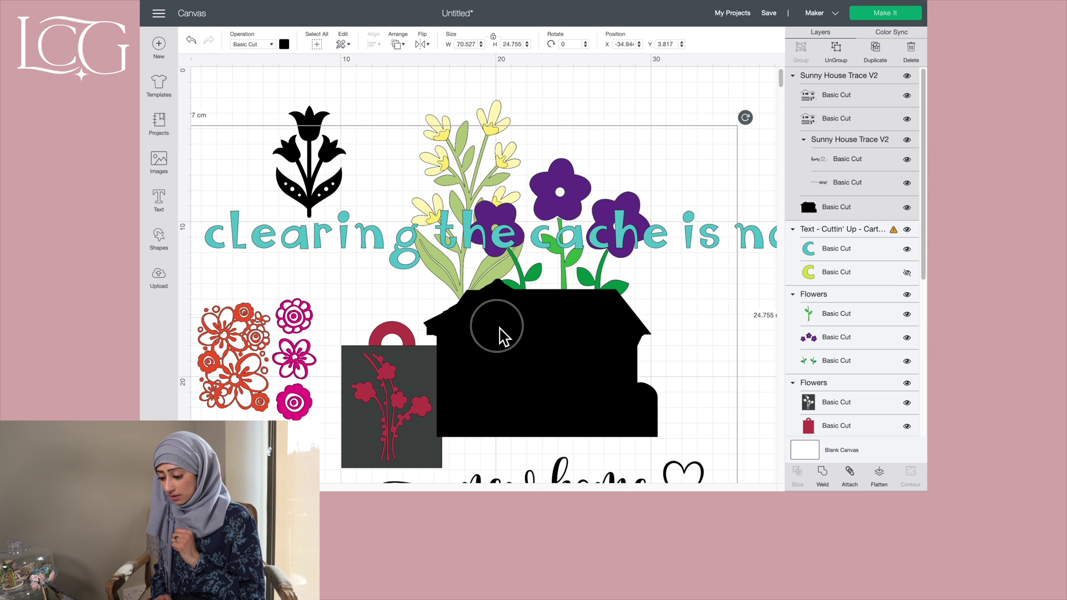
{"action": "left_click_drag", "start_coordinate": [273, 187], "coordinate": [452, 337]}
{"action": "left_click", "coordinate": [393, 181]}
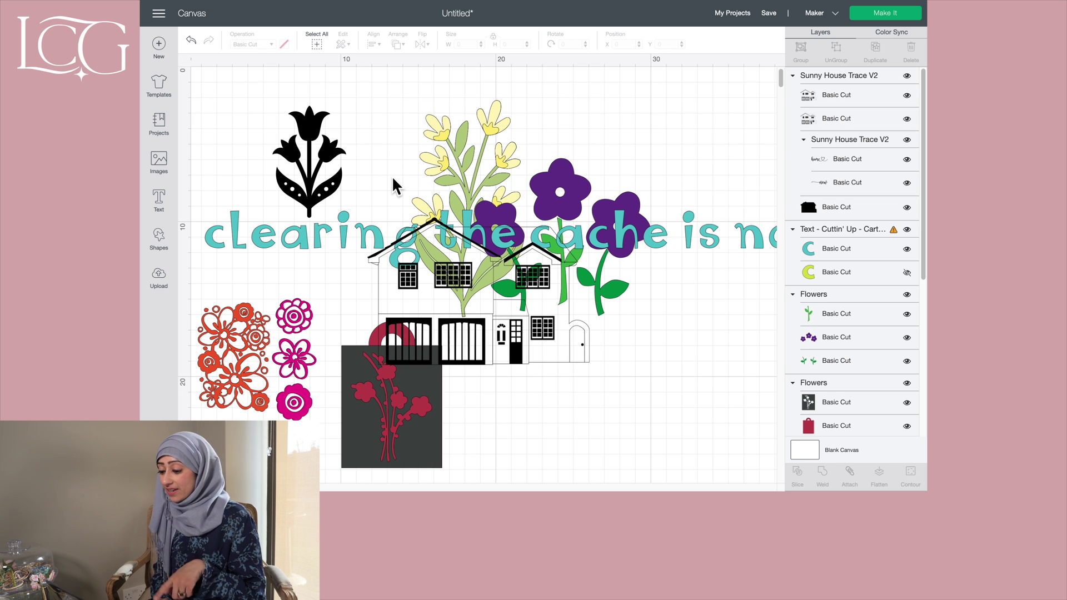